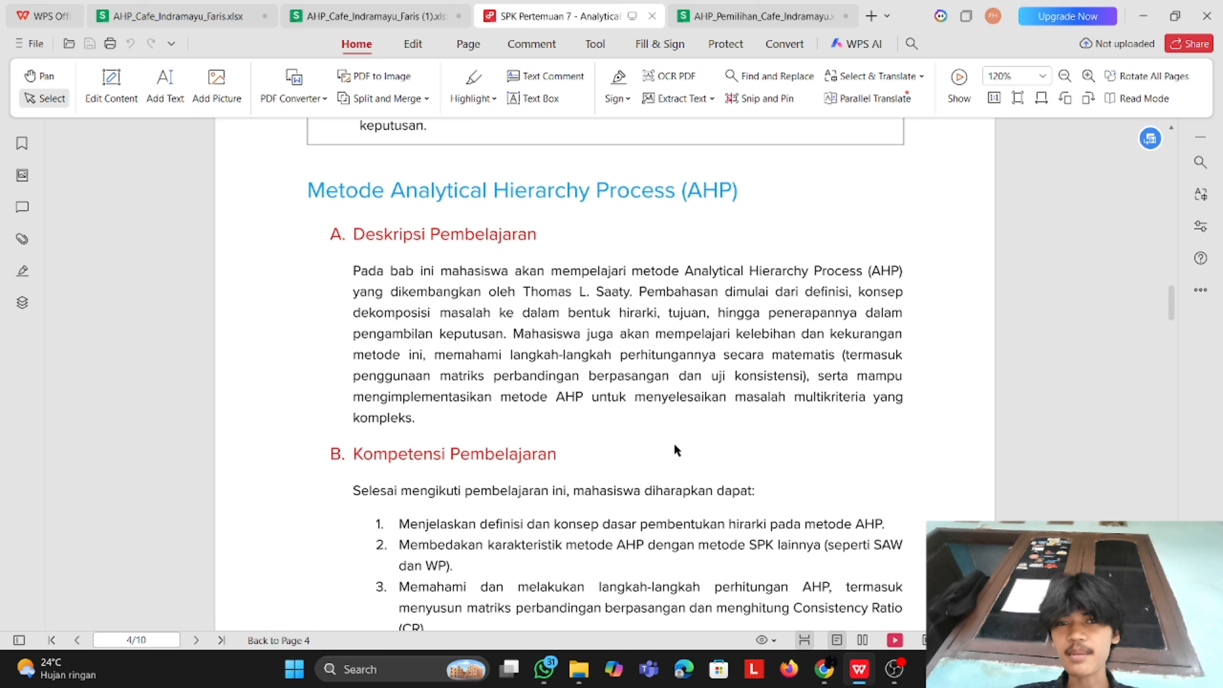
Read the PDF's AHP chapter from the learning description through section G, covering the method's steps and the Saaty comparison scale.
scroll(674, 445, down, 5)
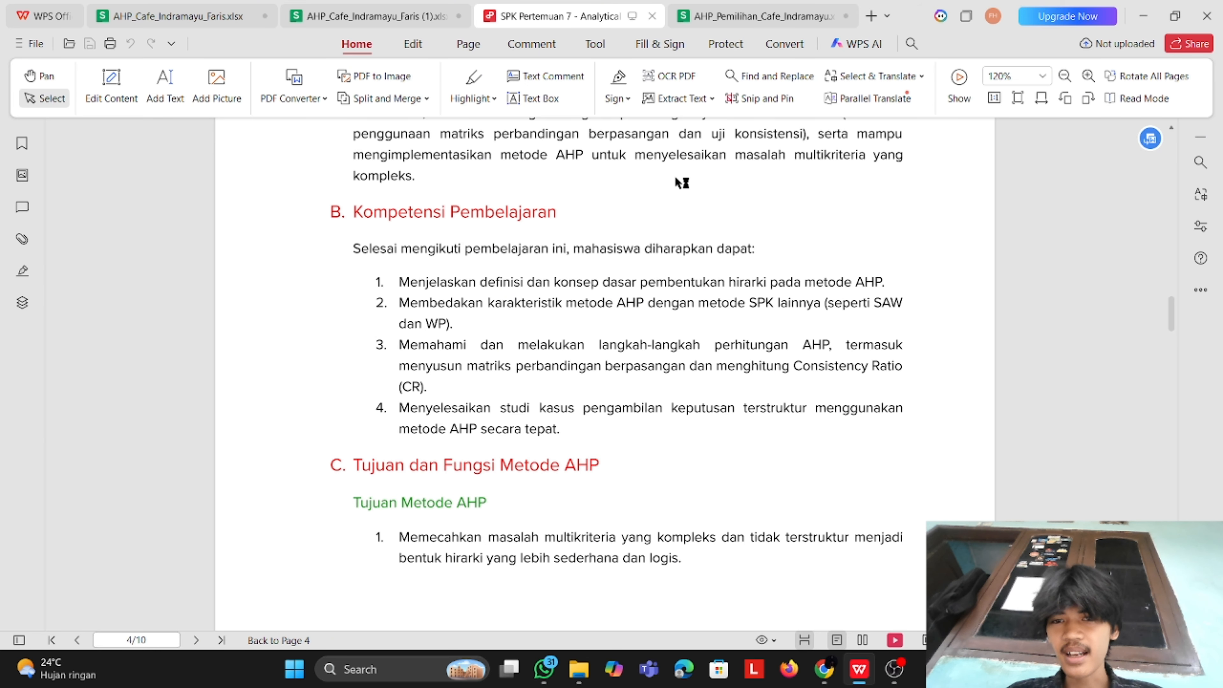
scroll(680, 414, down, 3)
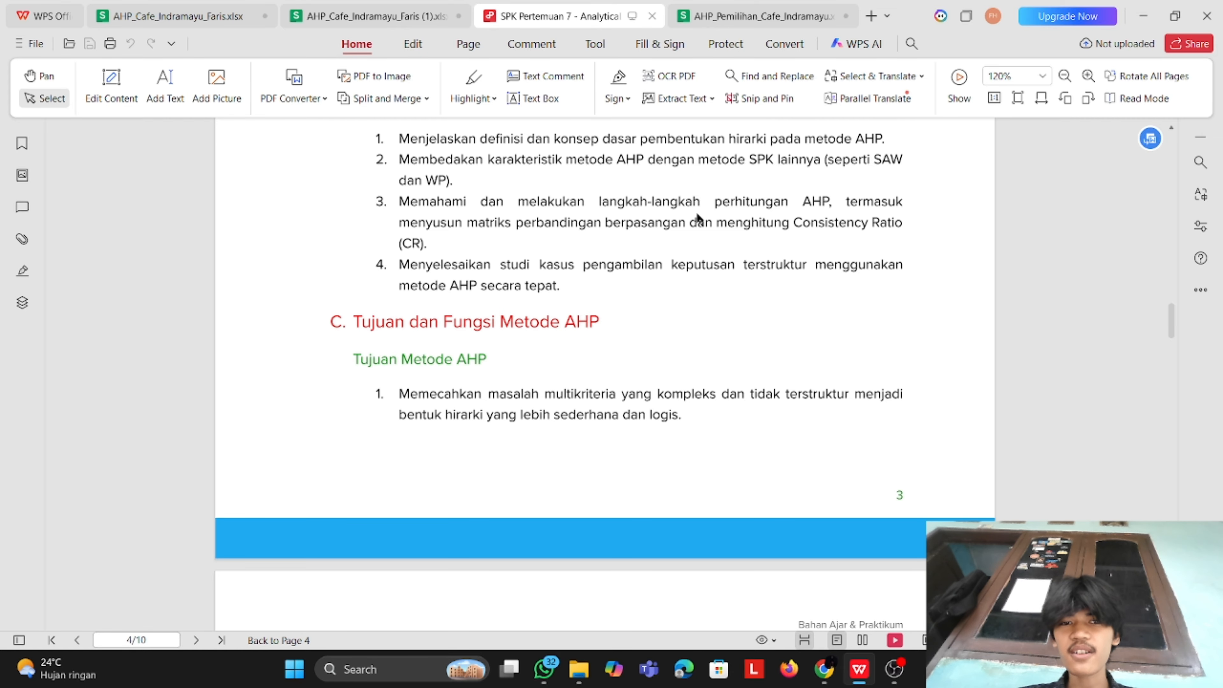
scroll(602, 422, down, 3)
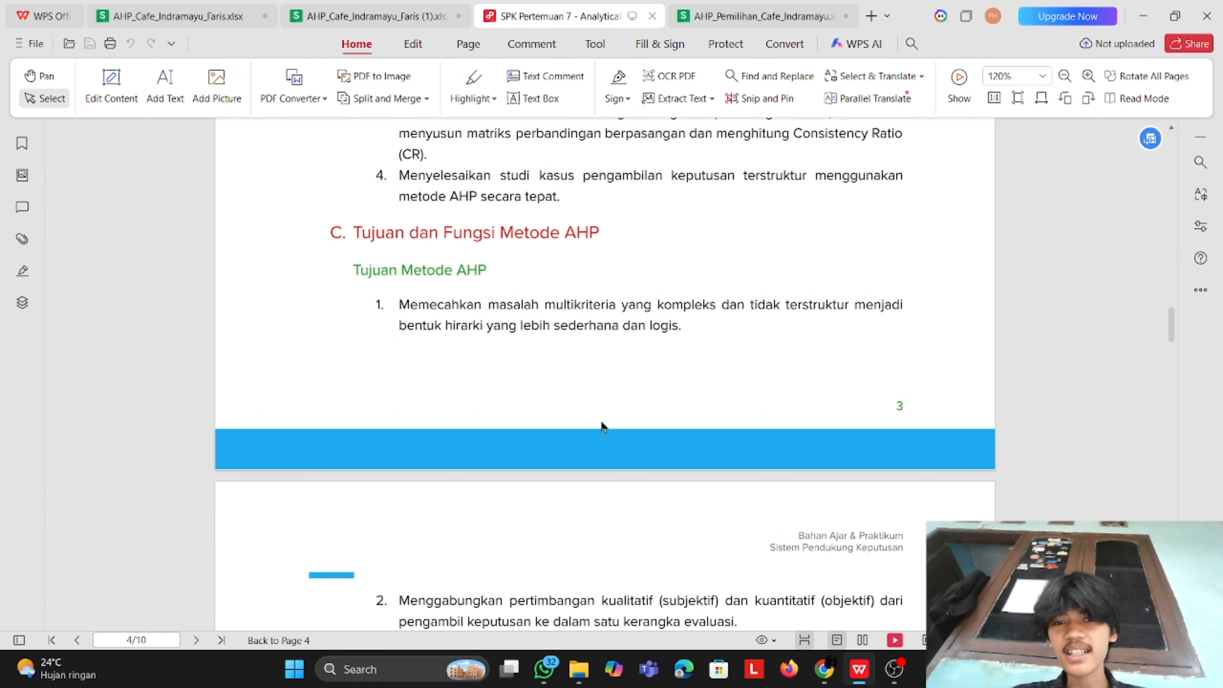
scroll(602, 427, down, 9)
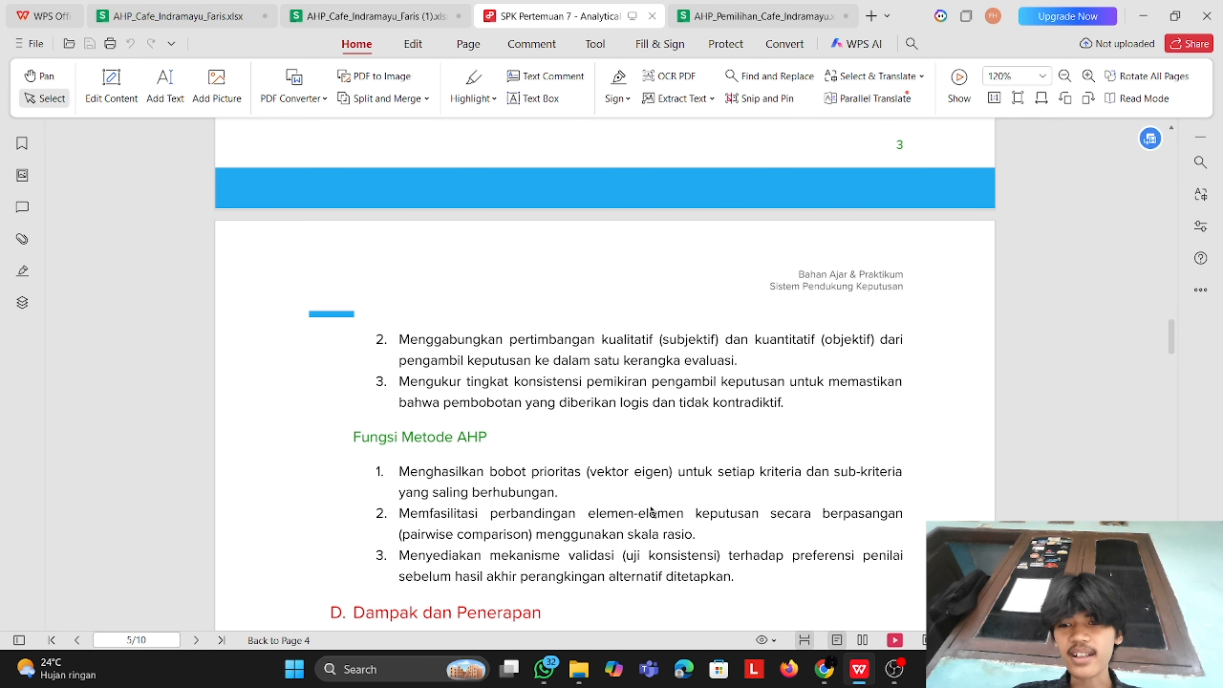
scroll(653, 513, down, 20)
scroll(588, 533, down, 20)
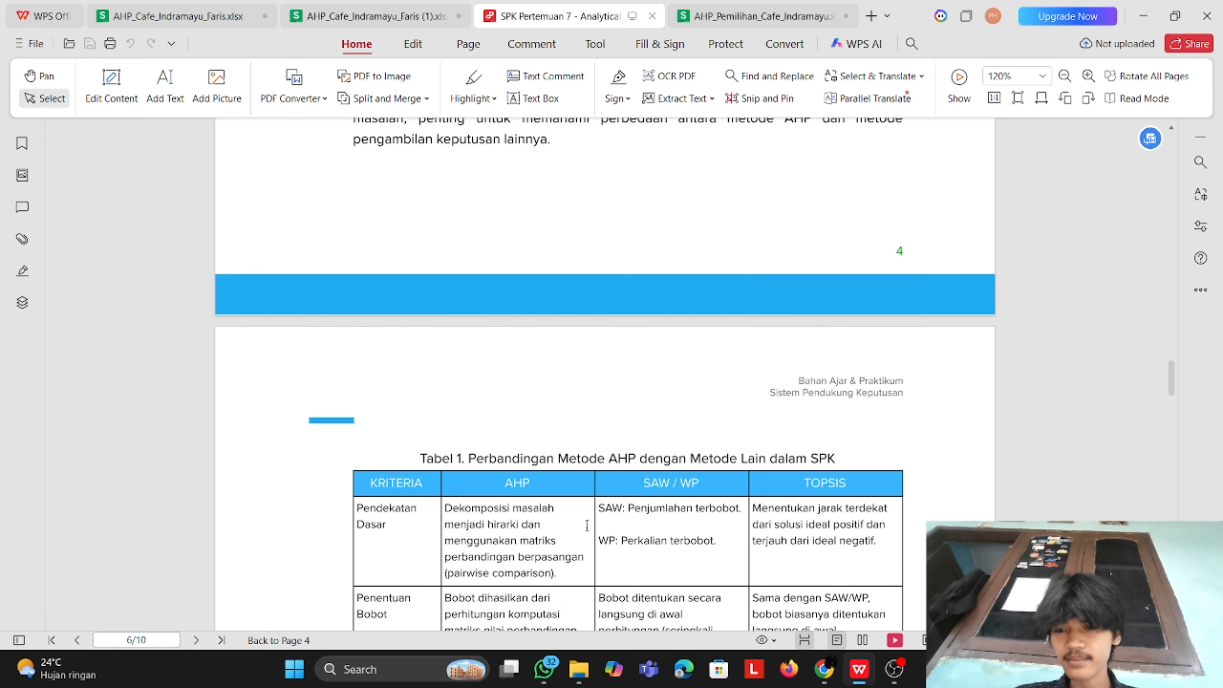
scroll(587, 525, down, 1)
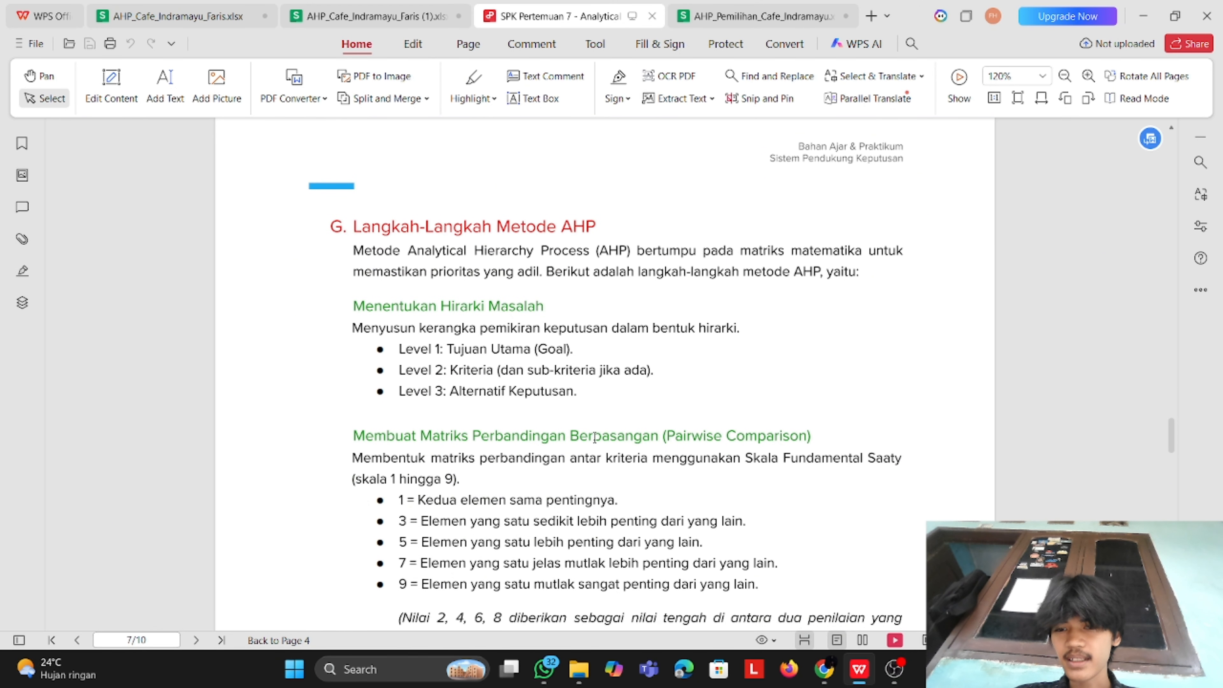
scroll(590, 439, up, 2)
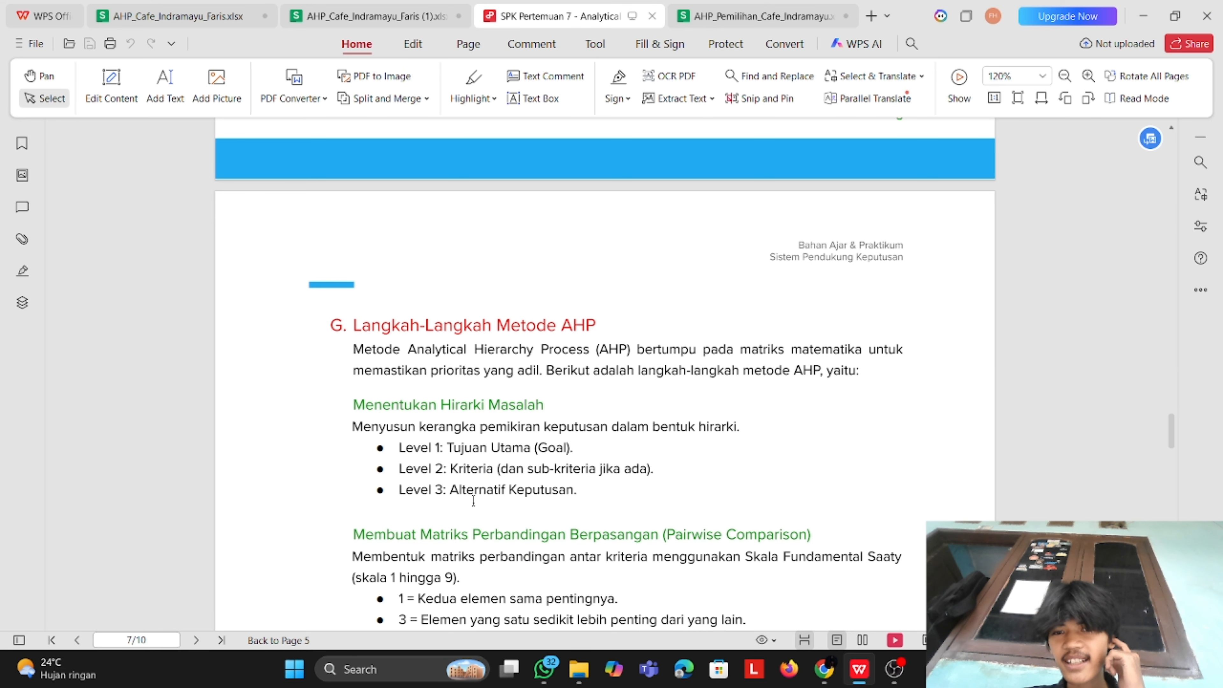
scroll(473, 501, down, 2)
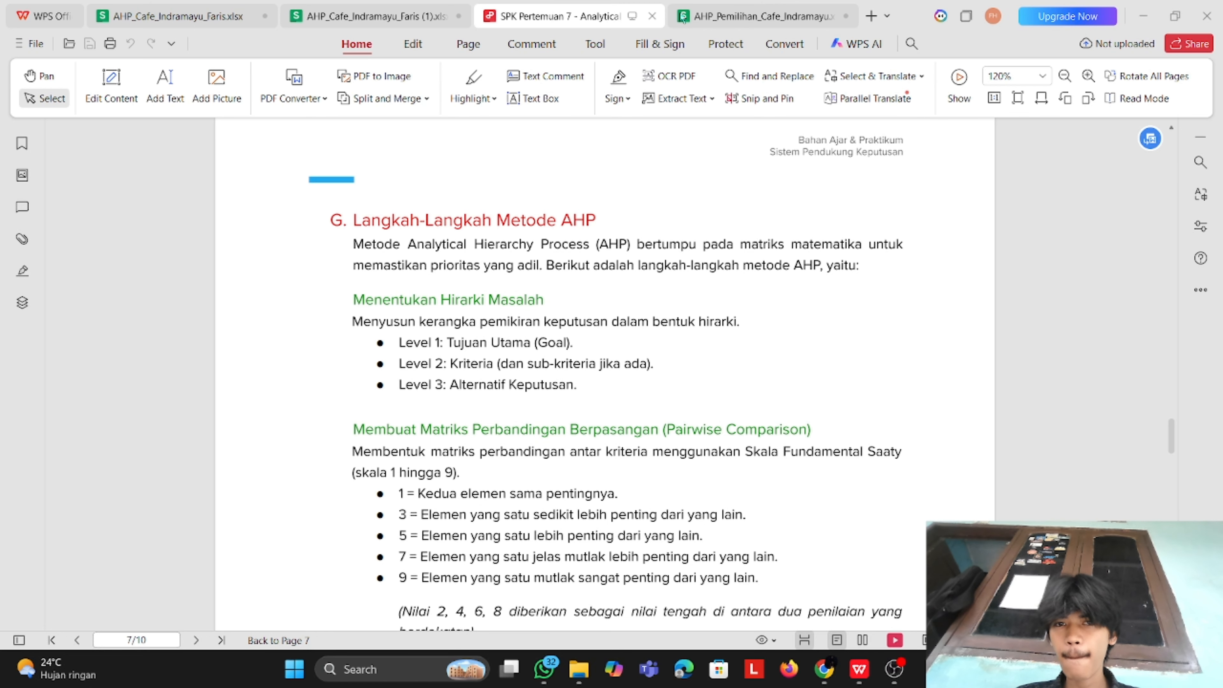
Switch to the AHP_Pemilihan_Cafe_Indramayu workbook and review the criteria and cafe alternatives tables in the case data.
click(705, 19)
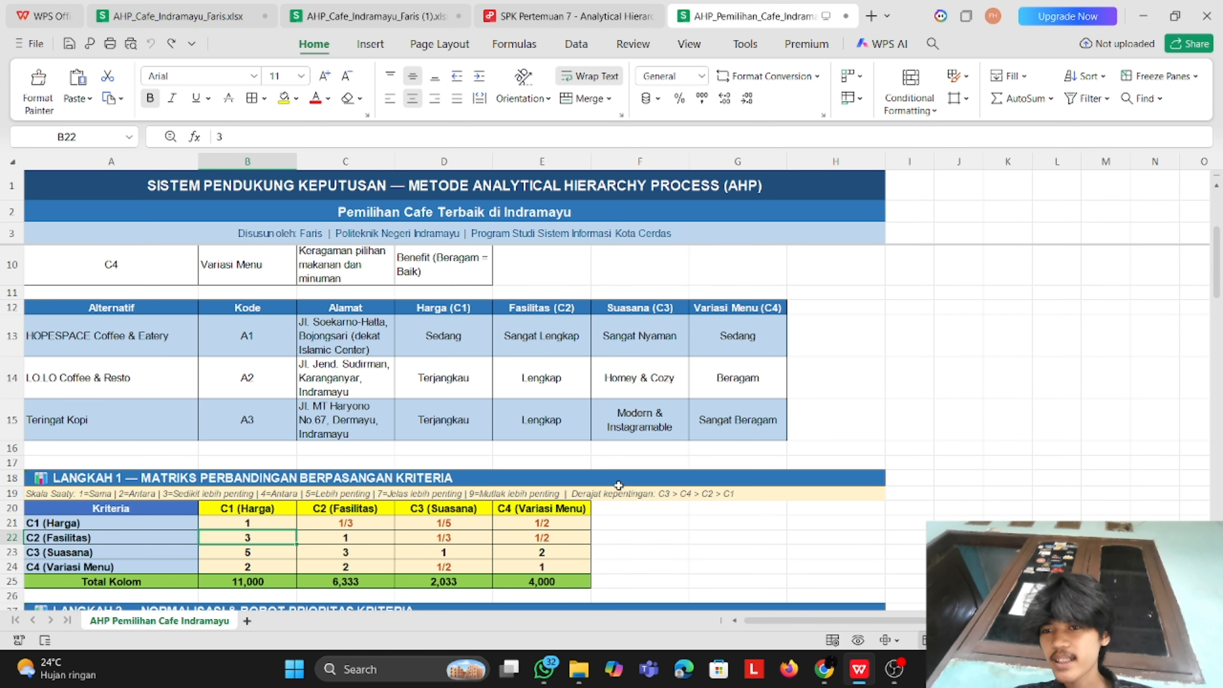
scroll(461, 472, up, 2)
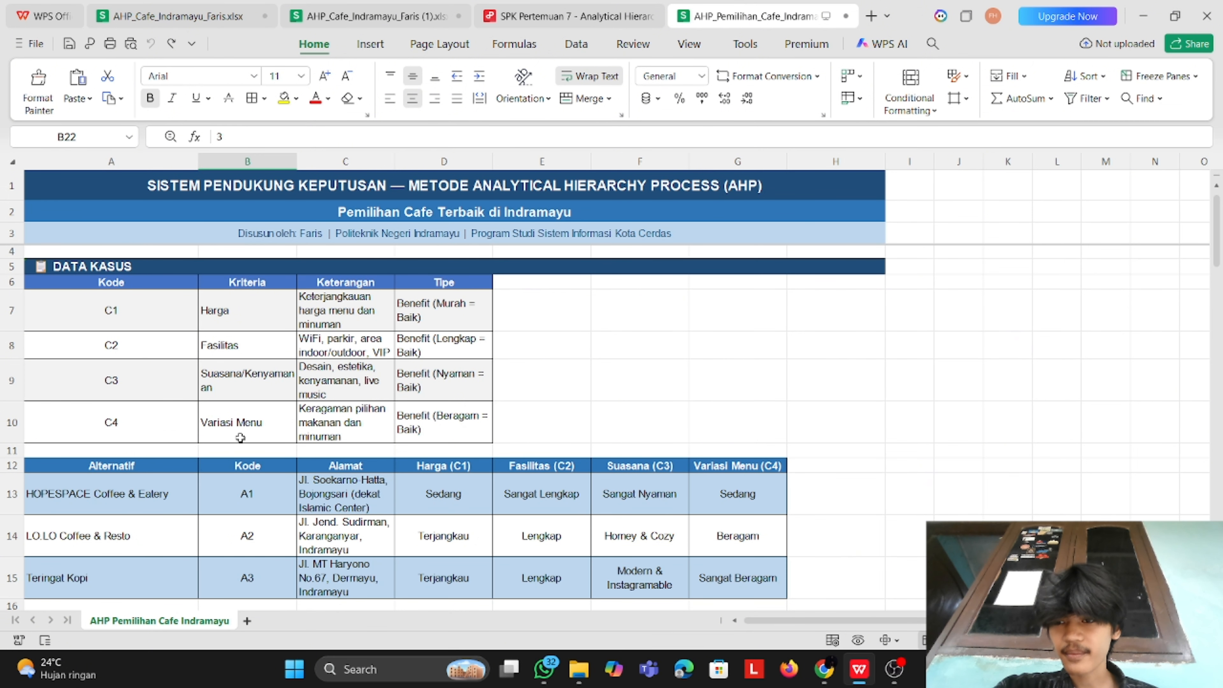
scroll(240, 437, down, 1)
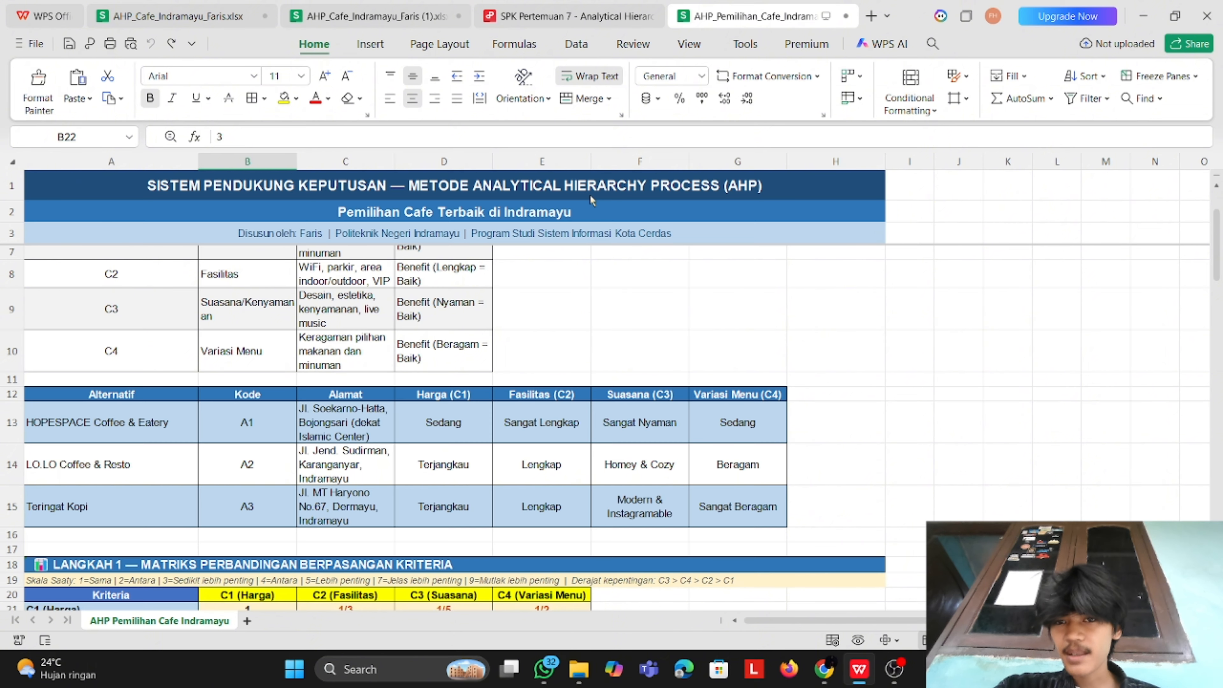
scroll(444, 530, down, 3)
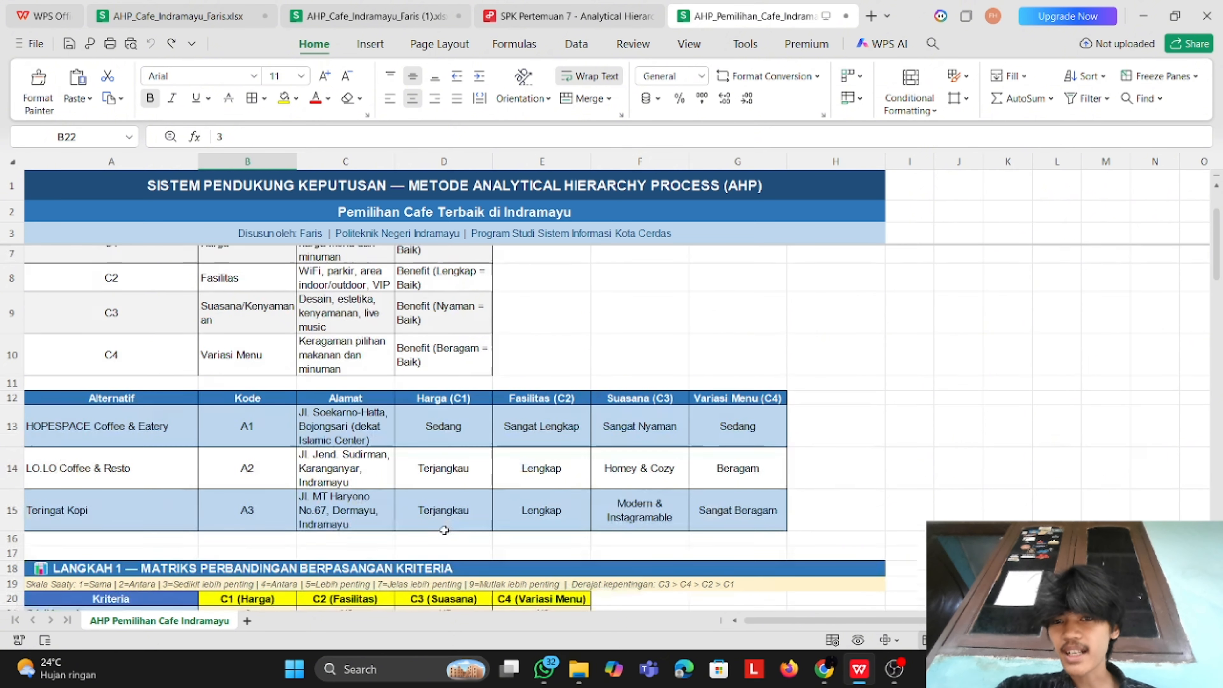
Examine the pairwise criteria comparison matrix in Langkah 1 and the normalisation and priority weights in Langkah 2.
key(Down)
key(Down)
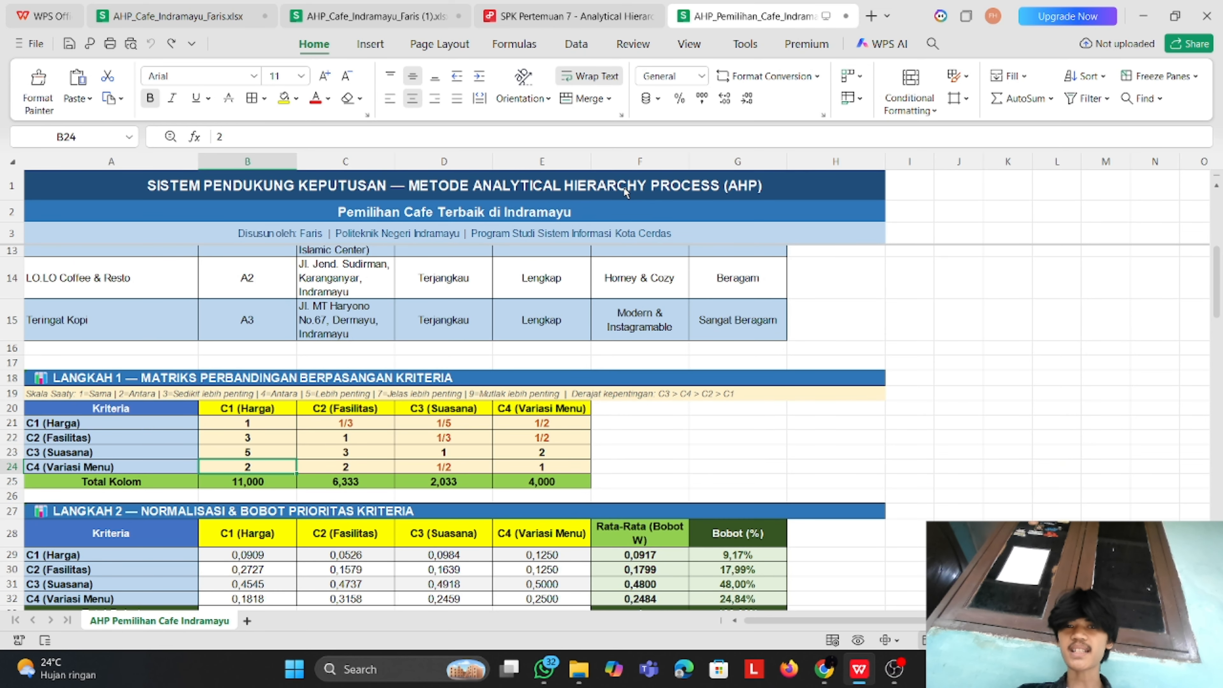
scroll(617, 273, down, 3)
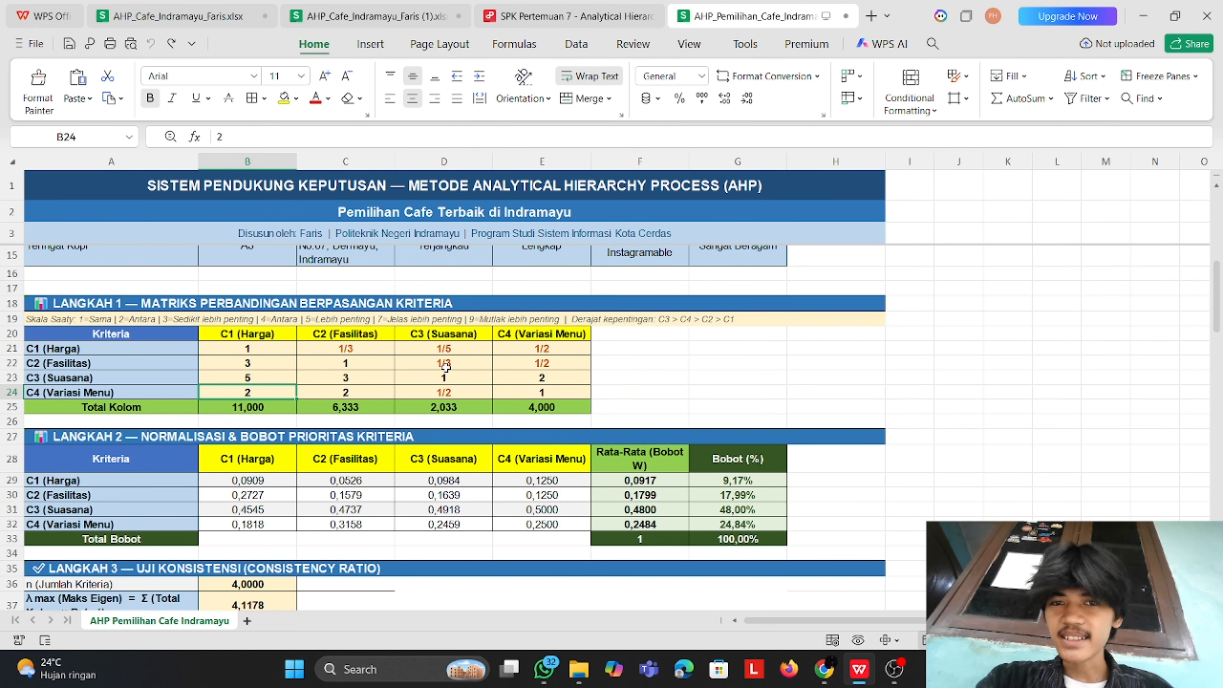
scroll(262, 466, down, 1)
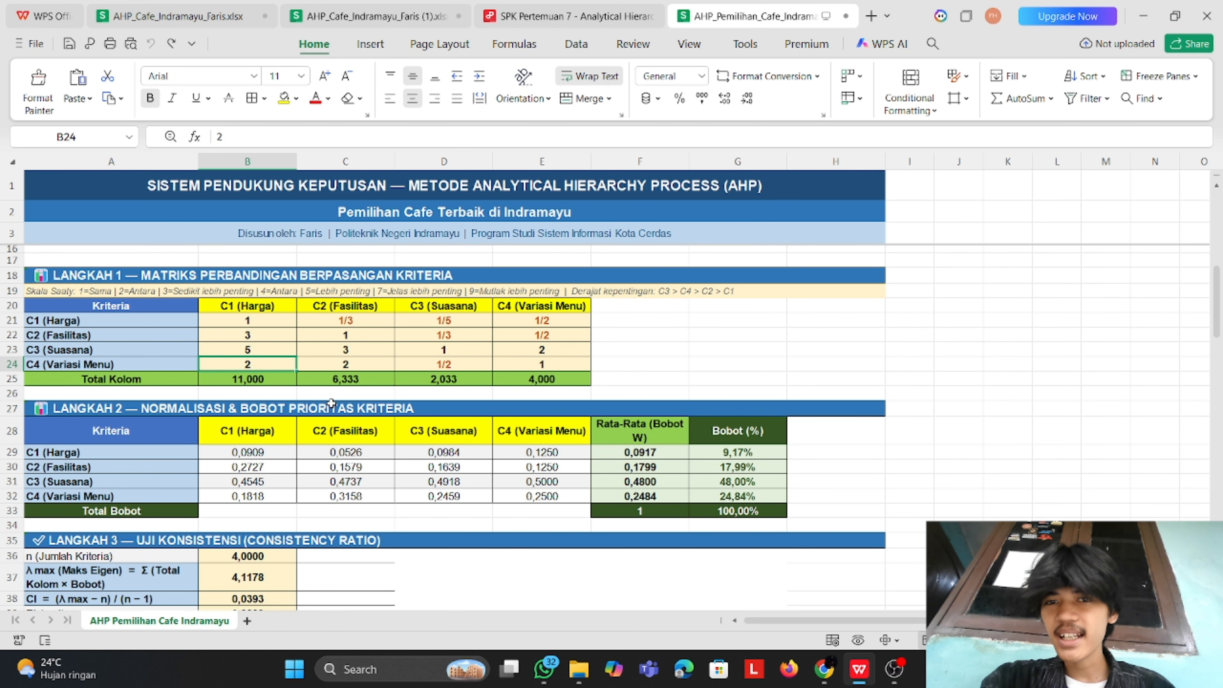
scroll(332, 402, down, 1)
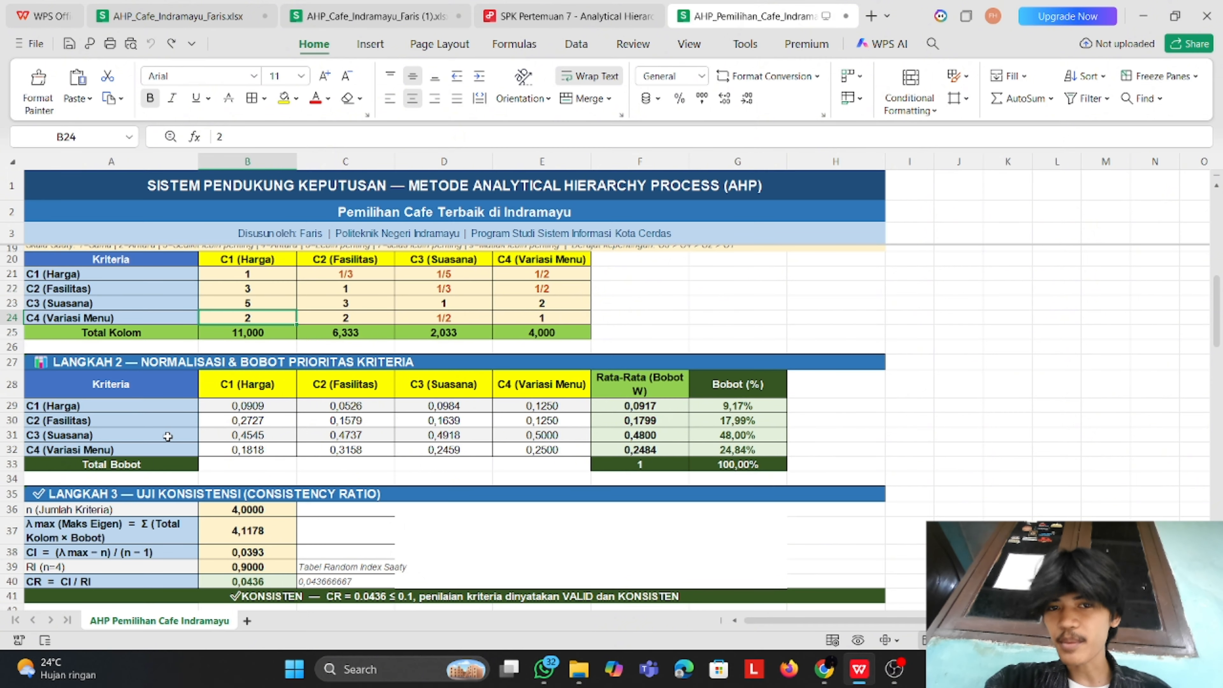
scroll(168, 436, down, 1)
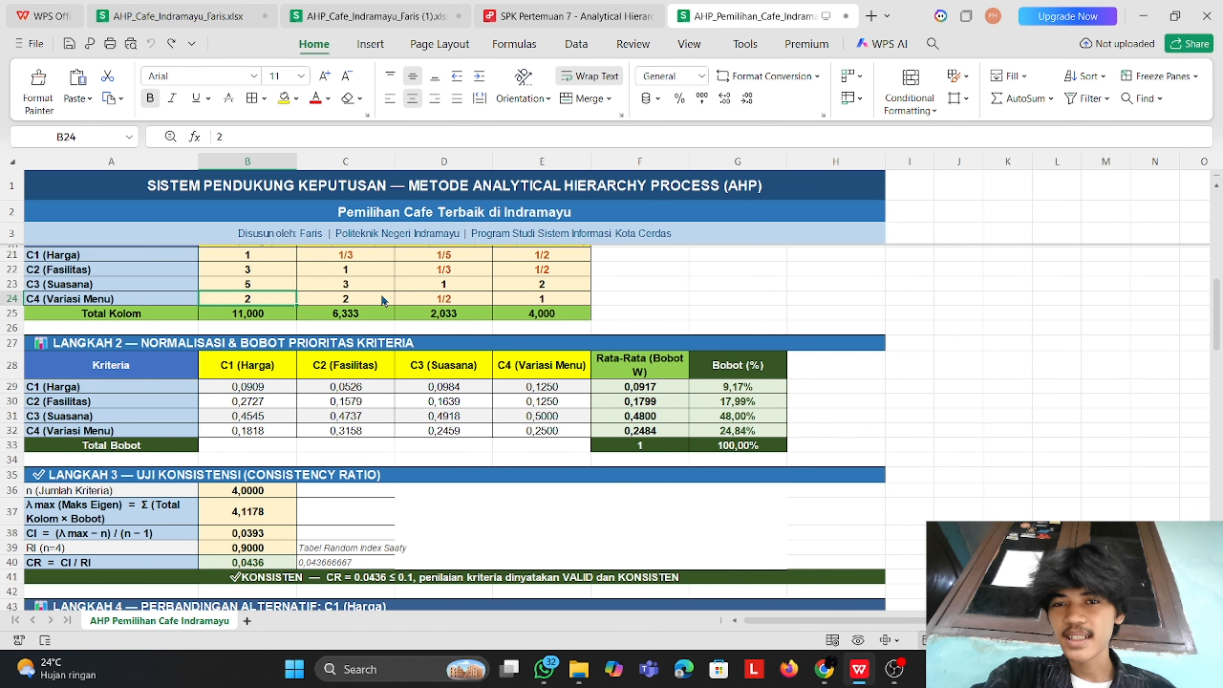
scroll(278, 448, down, 3)
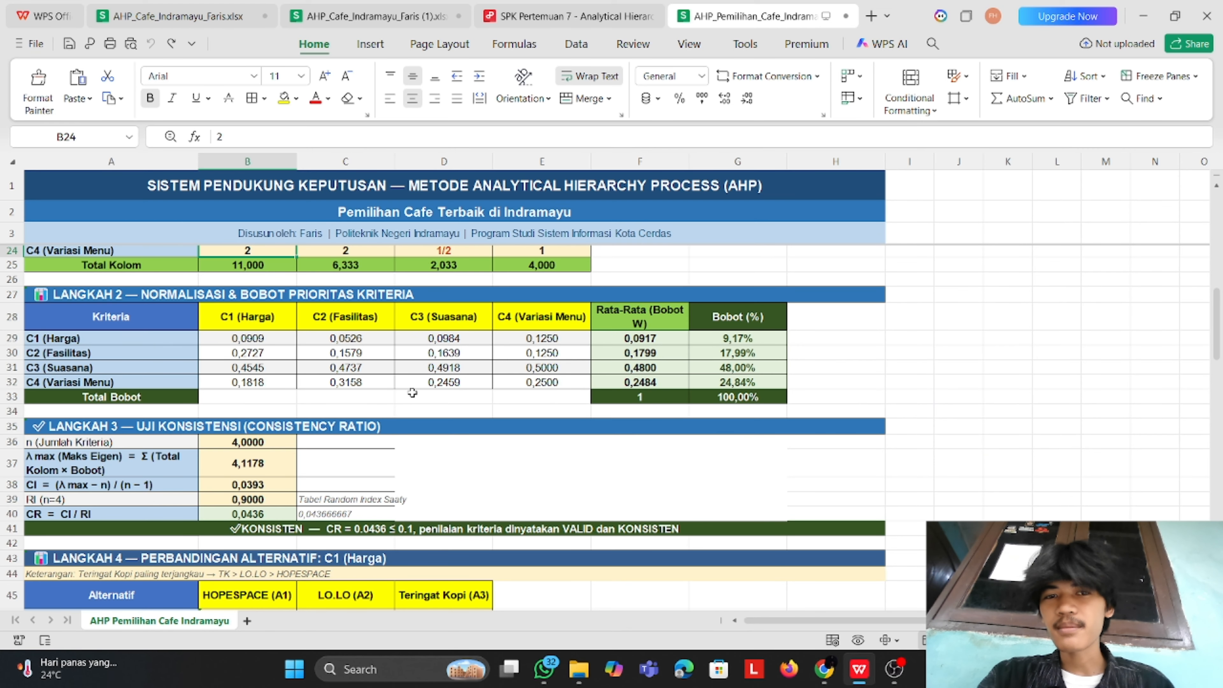
Examine the consistency ratio test in Langkah 3 and select the RI value in cell B39.
scroll(169, 469, down, 3)
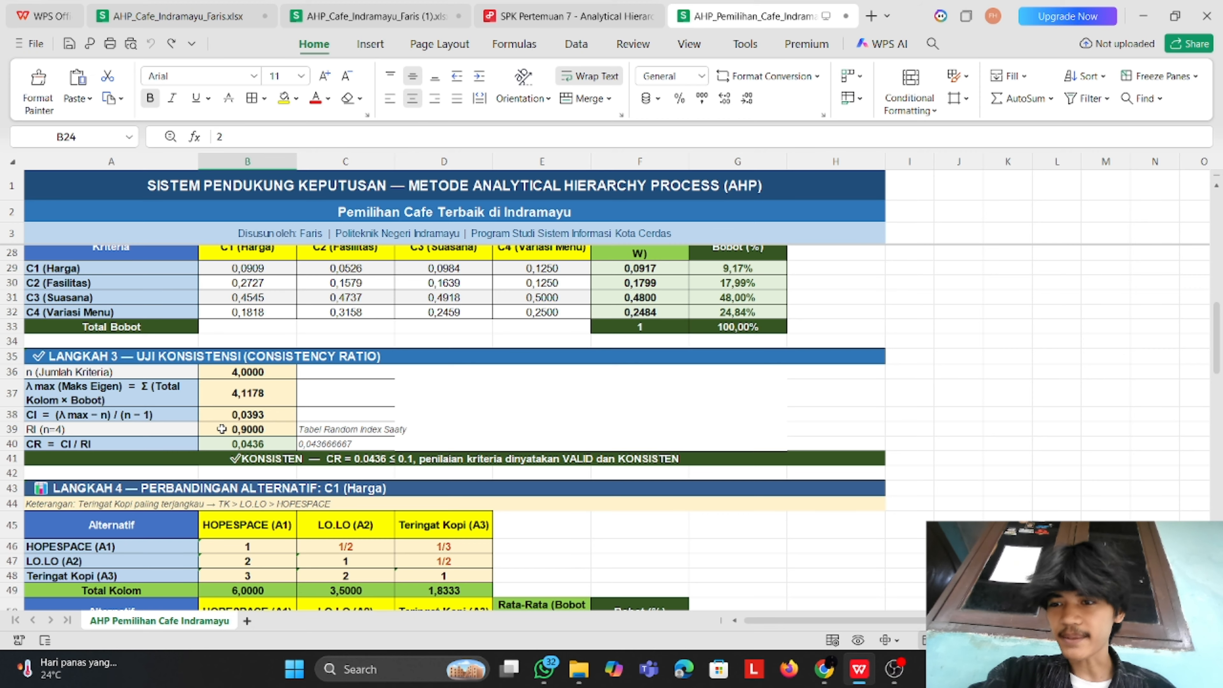
scroll(221, 429, down, 1)
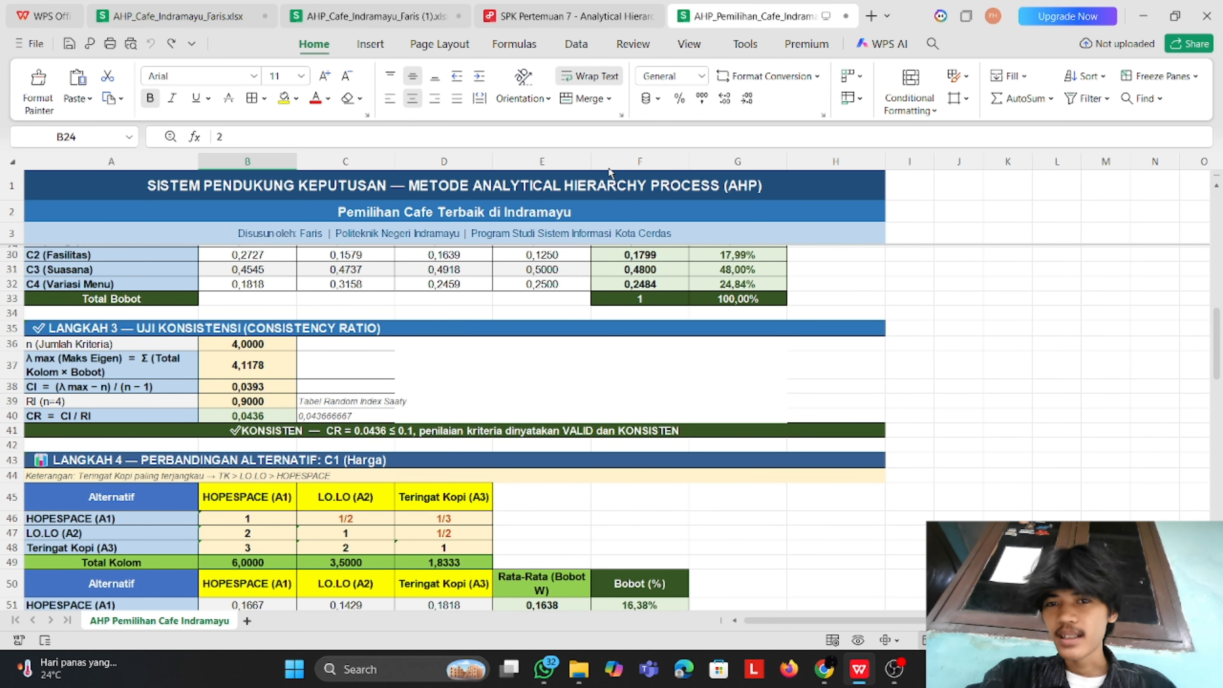
scroll(221, 443, down, 1)
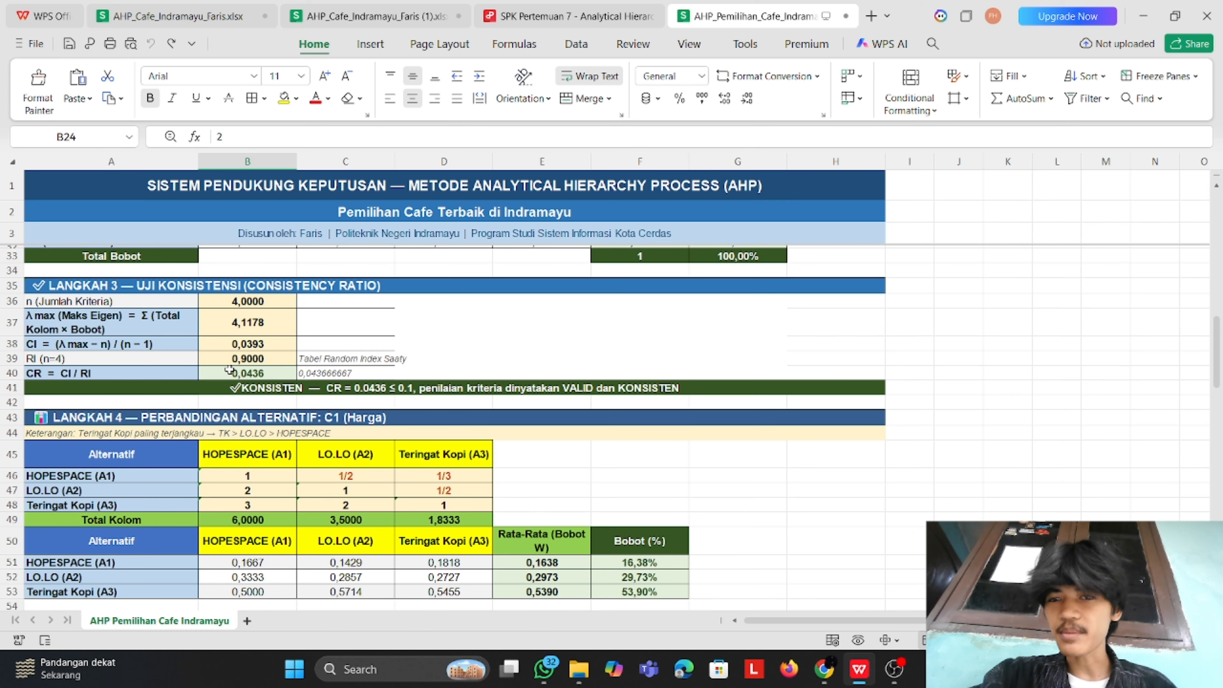
scroll(230, 369, down, 1)
scroll(230, 369, down, 3)
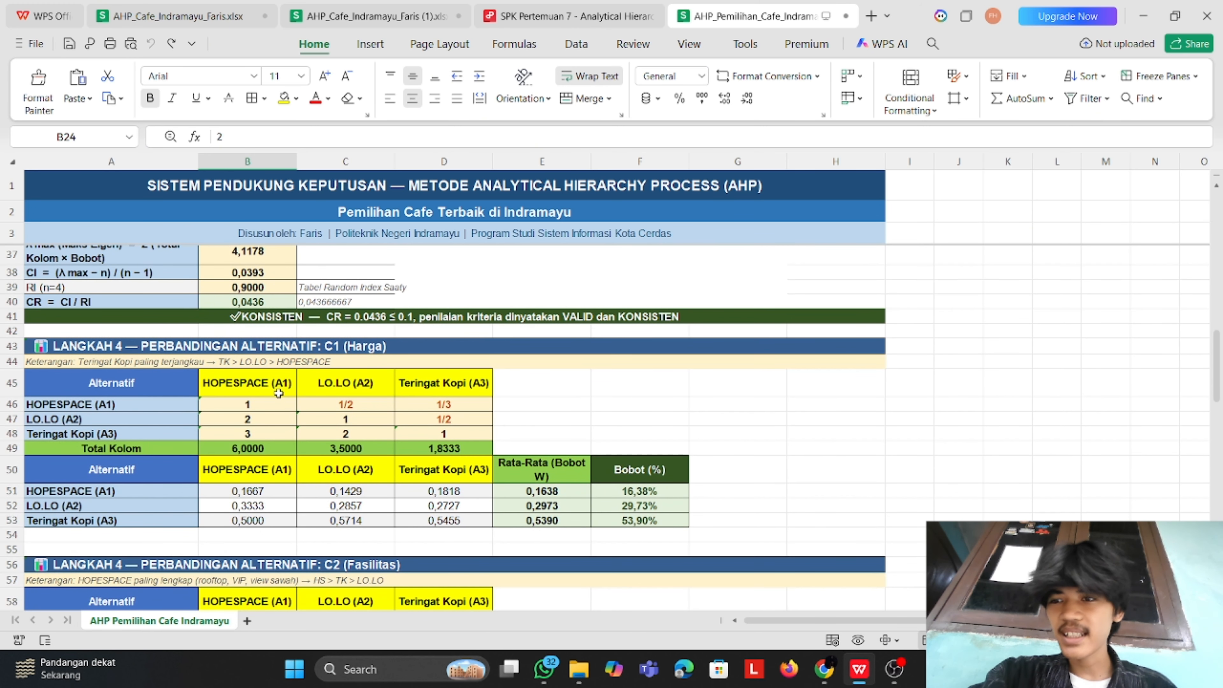
scroll(230, 438, down, 2)
scroll(229, 438, up, 3)
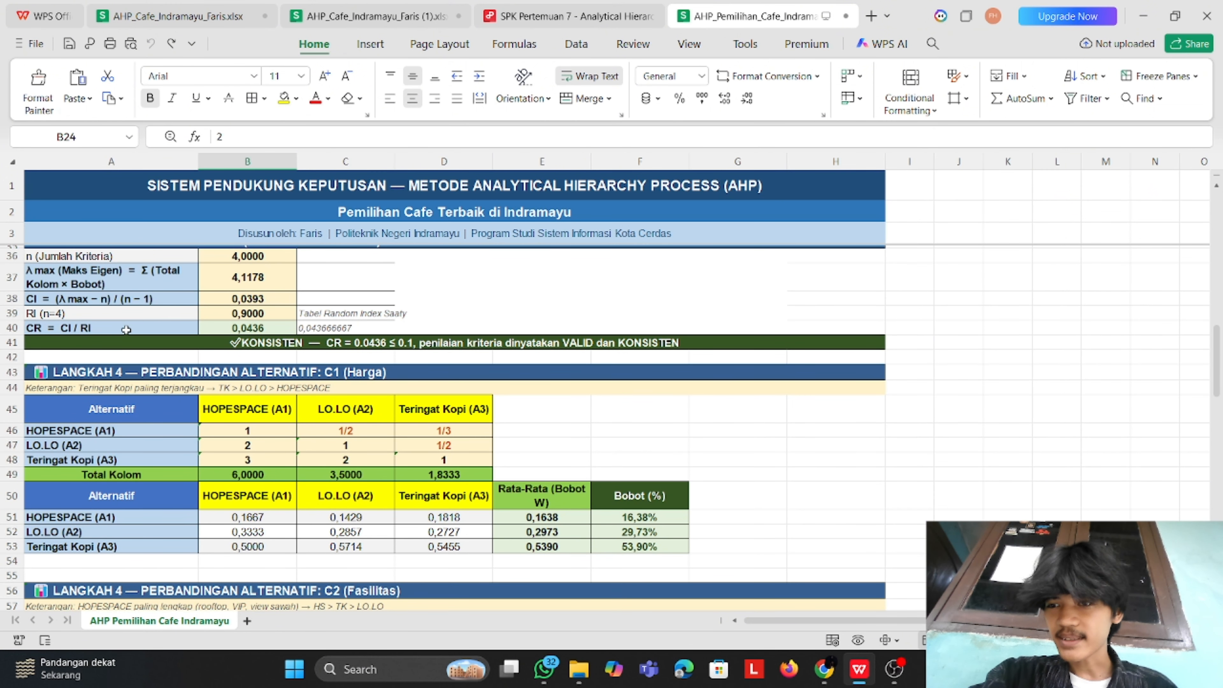
scroll(126, 331, up, 2)
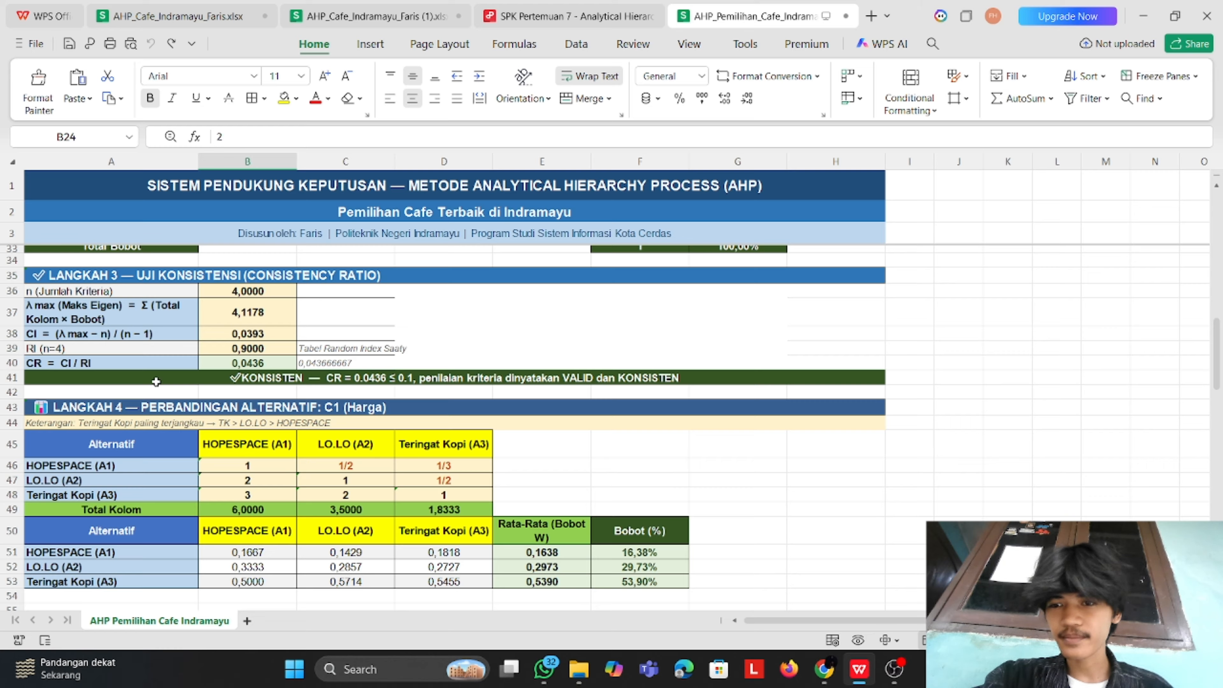
click(250, 350)
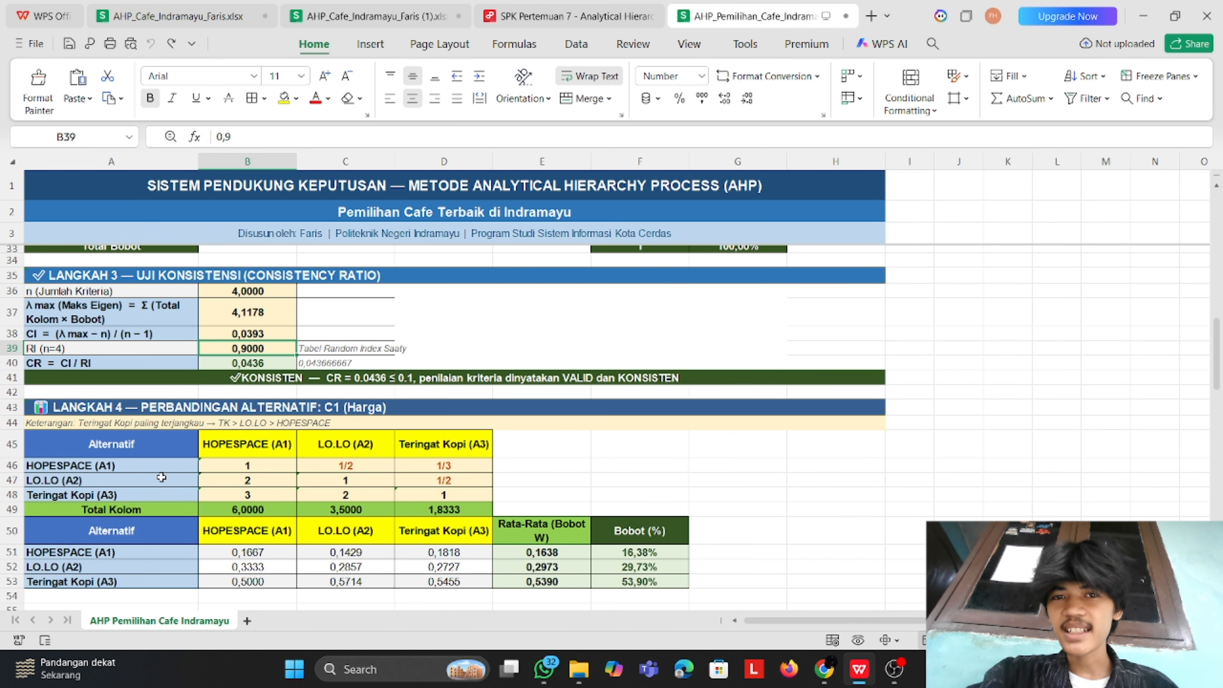
Review the Langkah 4 comparison matrices and weights of the three cafes for criteria C1 through C4.
scroll(161, 477, down, 3)
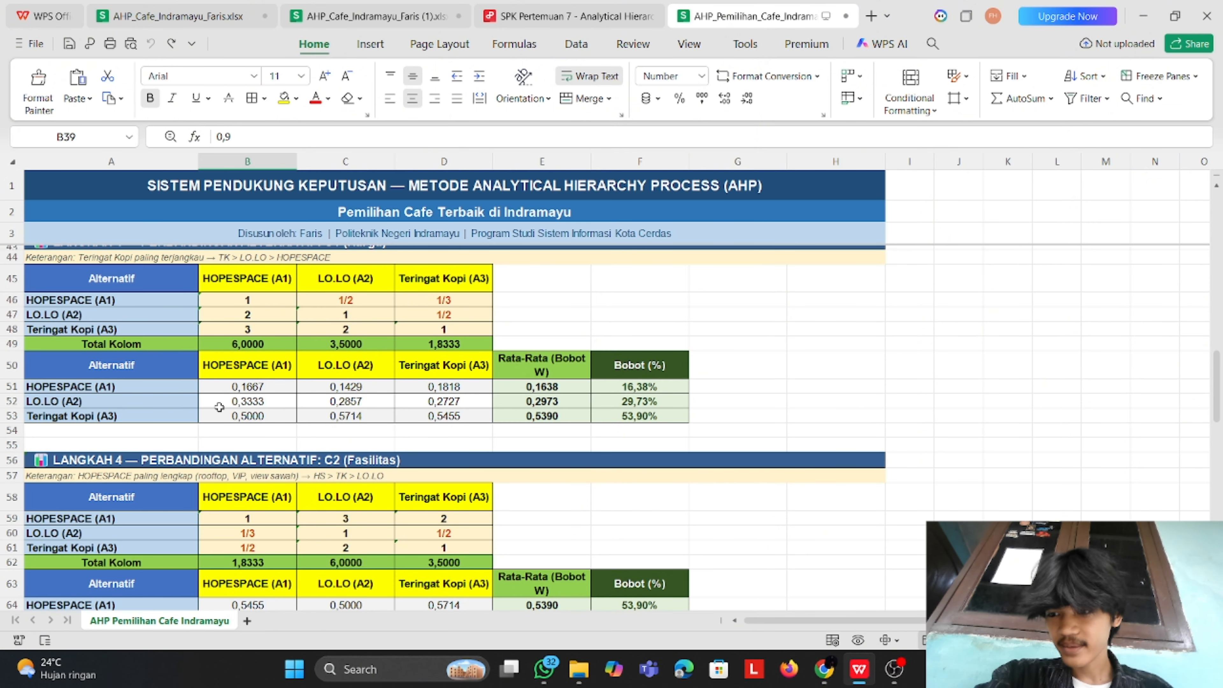
scroll(221, 405, down, 1)
scroll(219, 405, up, 1)
scroll(219, 407, down, 1)
scroll(219, 407, down, 5)
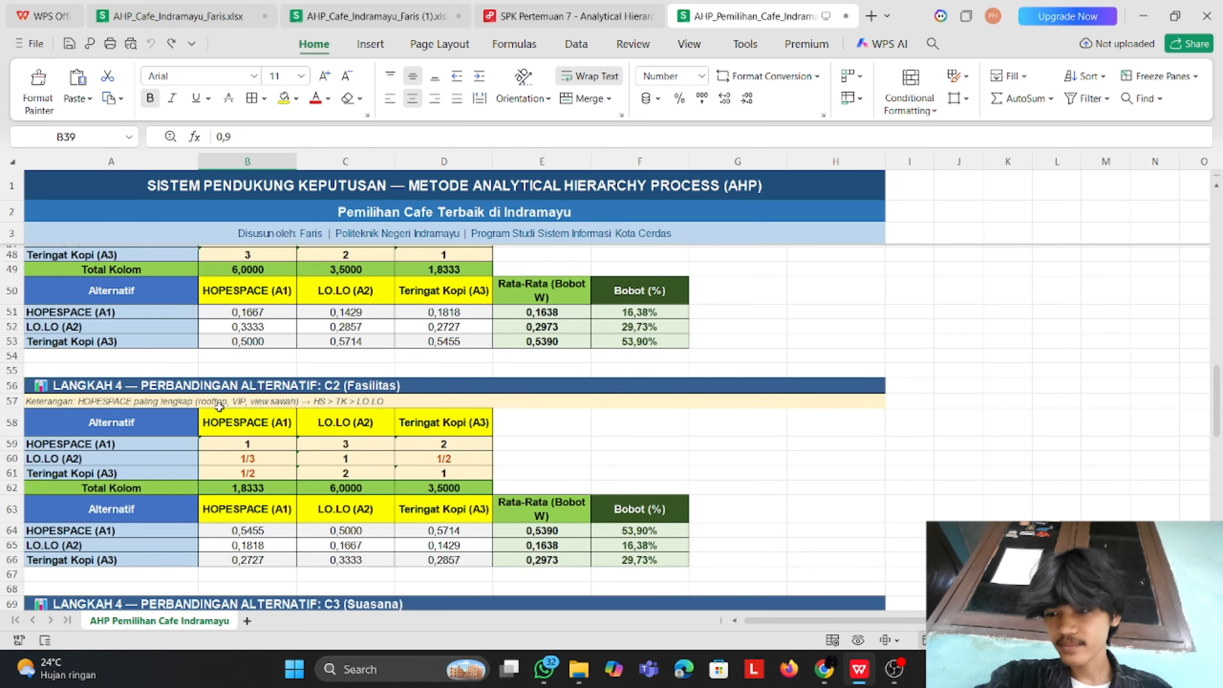
scroll(219, 407, up, 4)
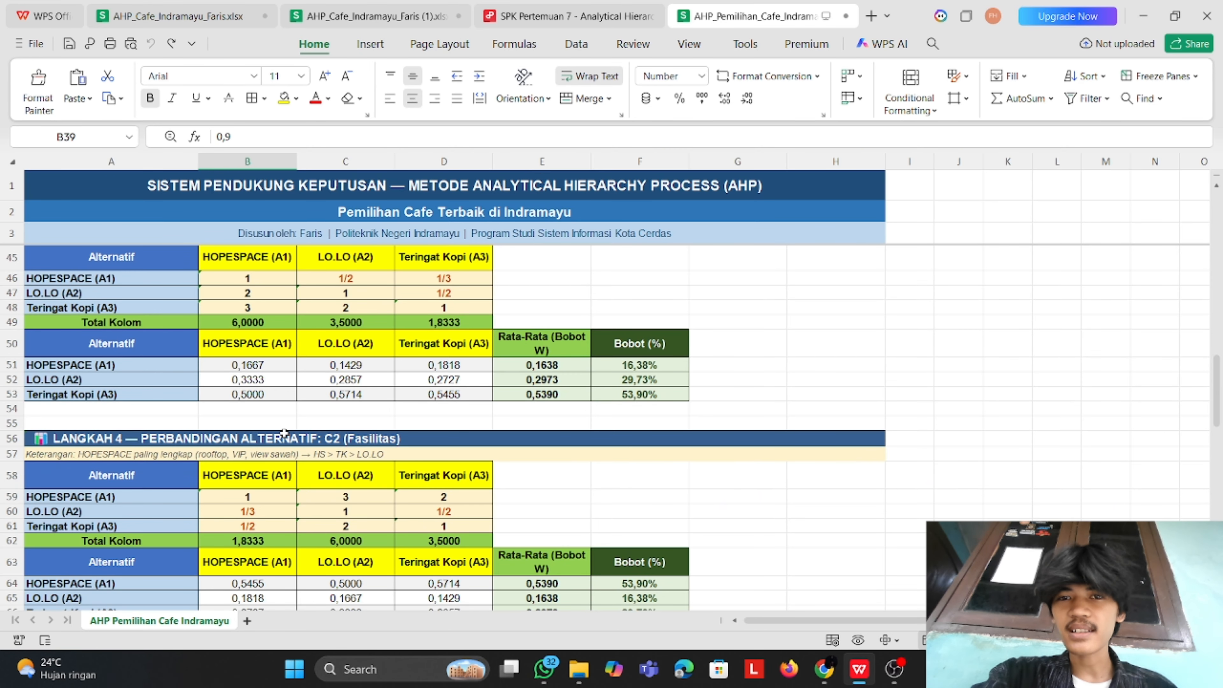
scroll(285, 433, up, 3)
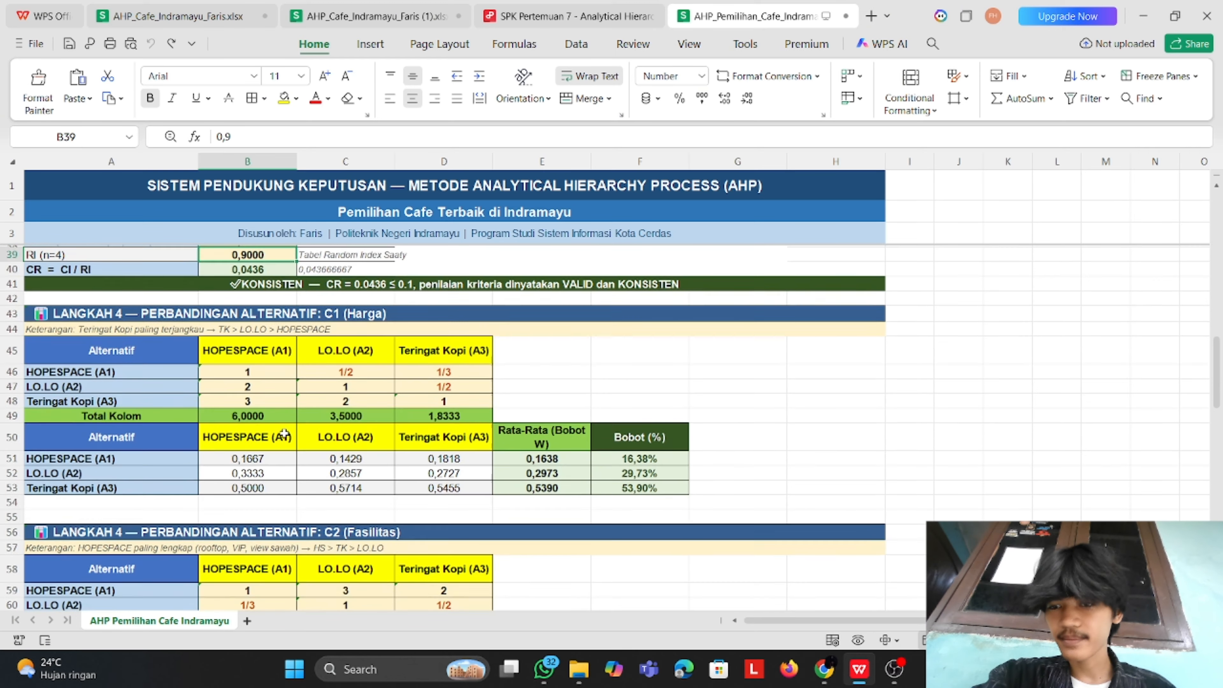
scroll(285, 433, up, 2)
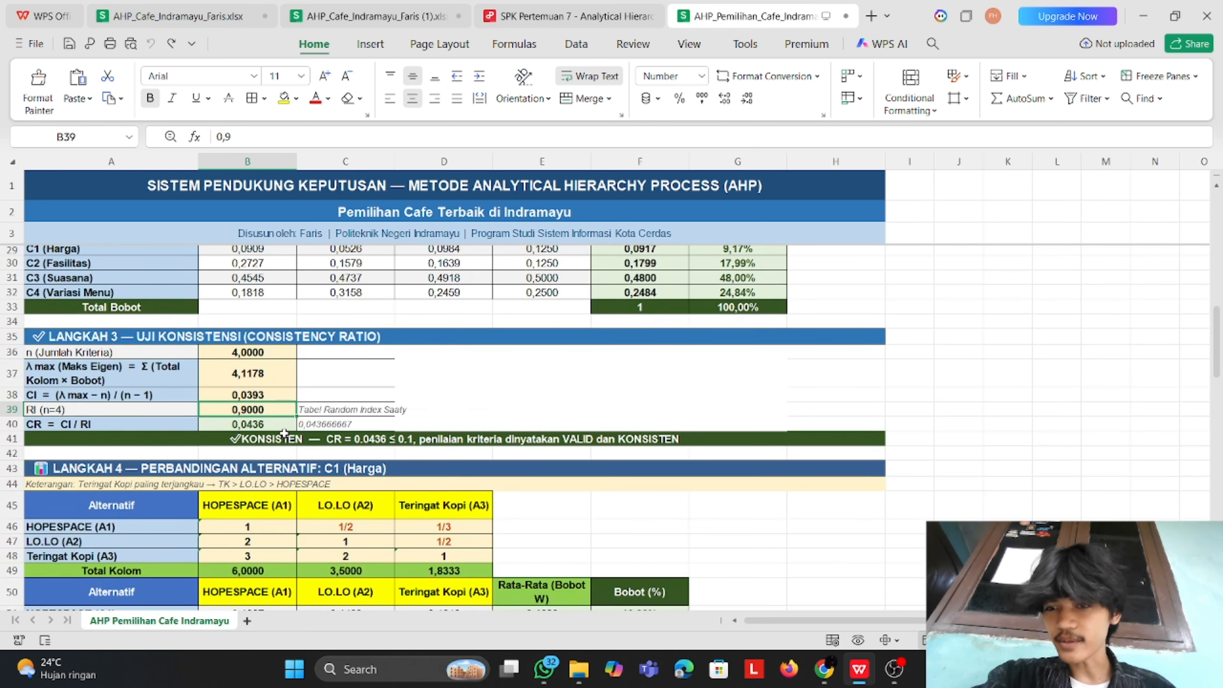
scroll(284, 433, down, 5)
scroll(285, 433, down, 10)
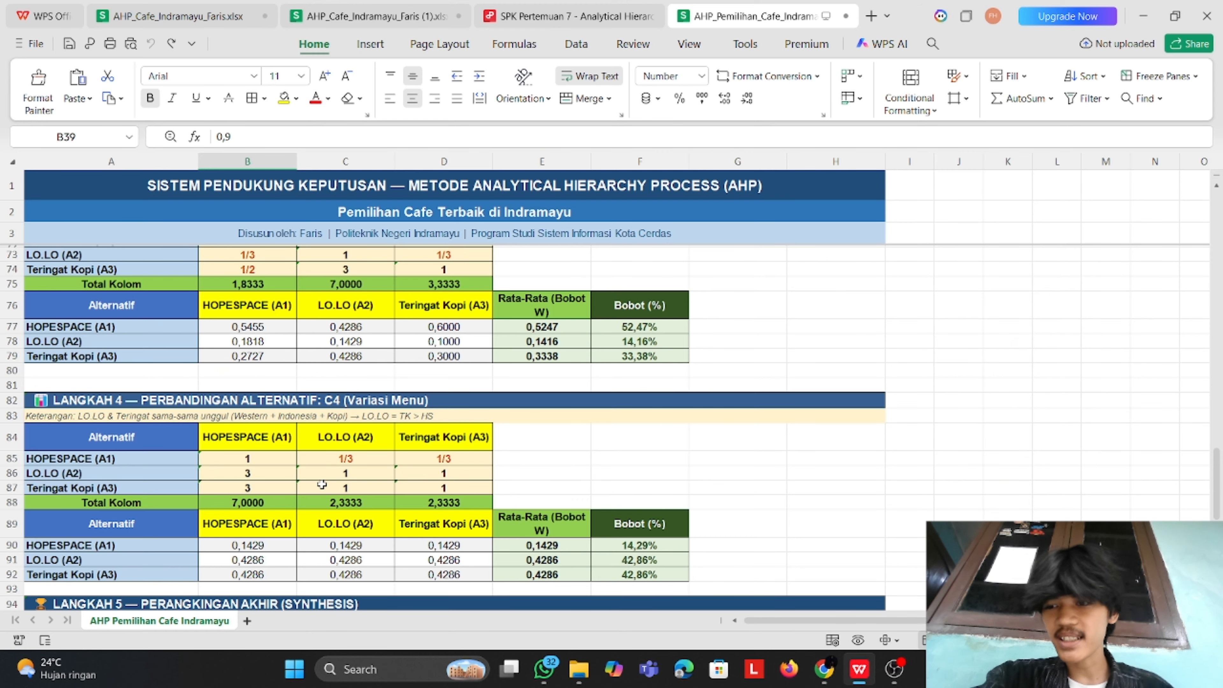
Examine the final ranking in Langkah 5 and the conclusion, checking them against the C4 comparison weights.
scroll(322, 484, down, 3)
scroll(322, 484, down, 1)
scroll(321, 484, down, 3)
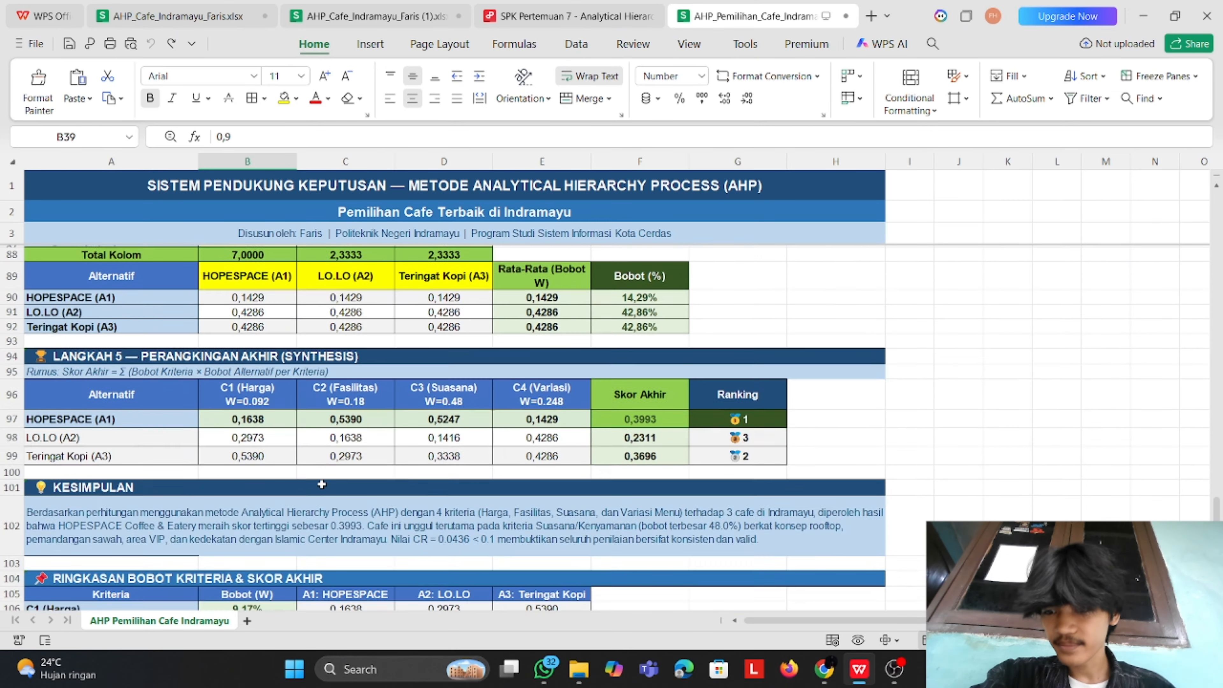
scroll(321, 484, up, 4)
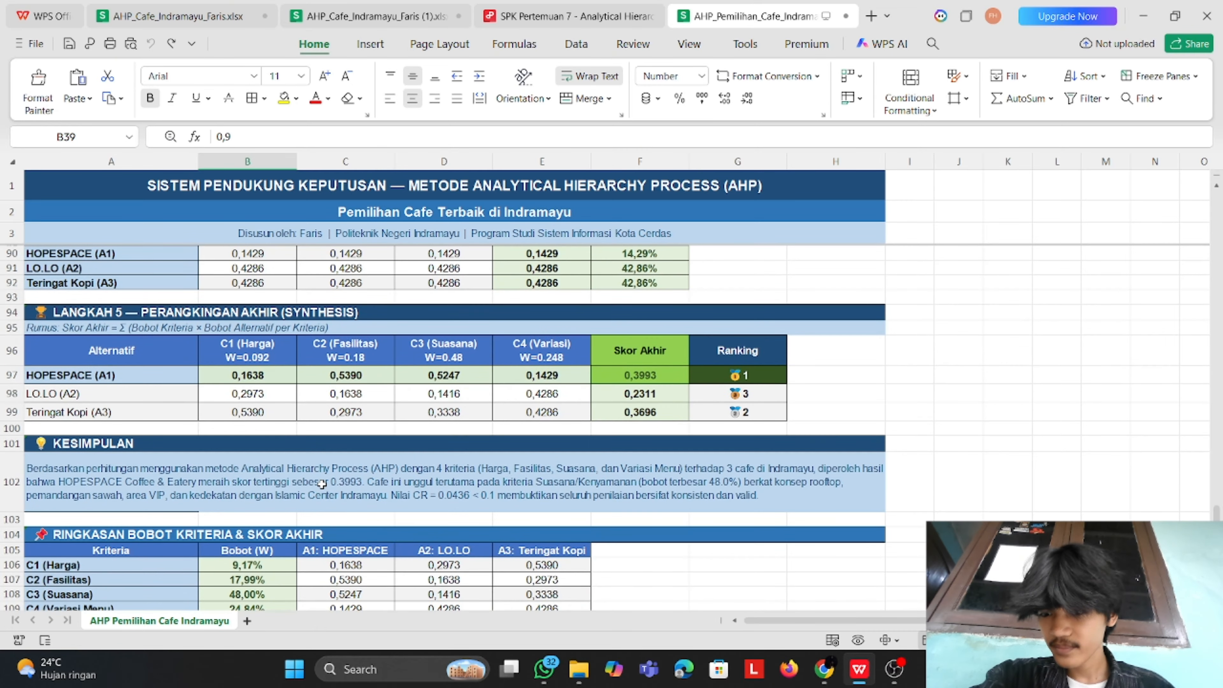
scroll(321, 484, up, 1)
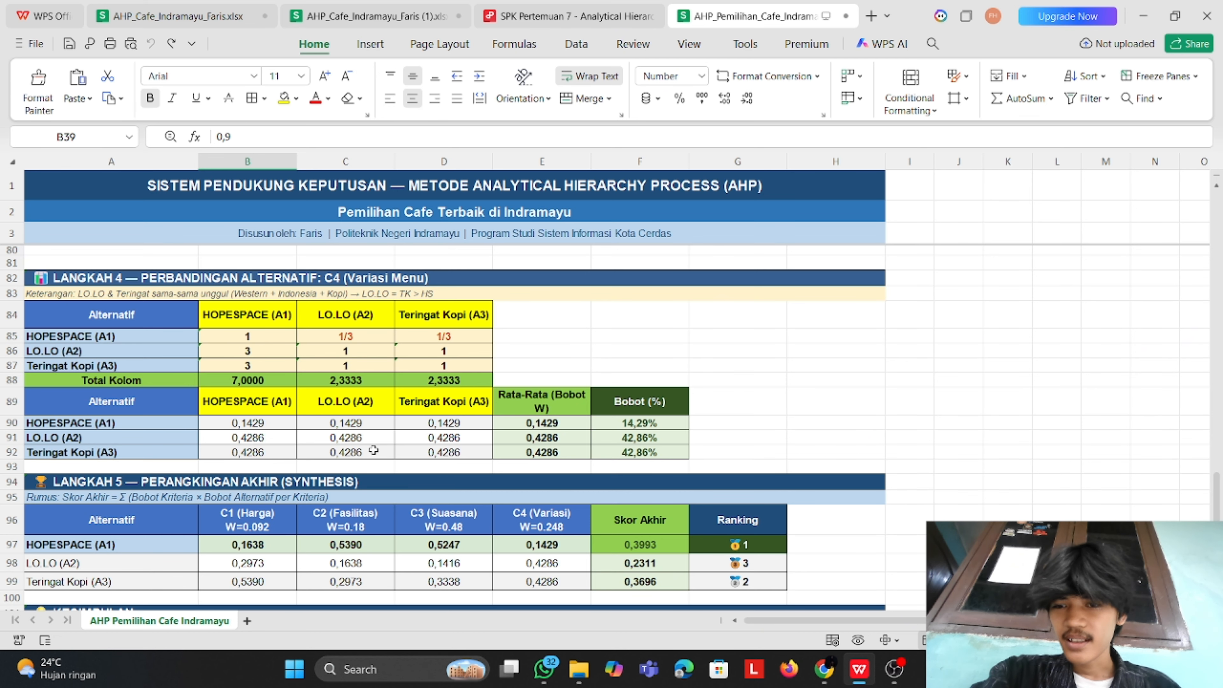
scroll(574, 439, down, 1)
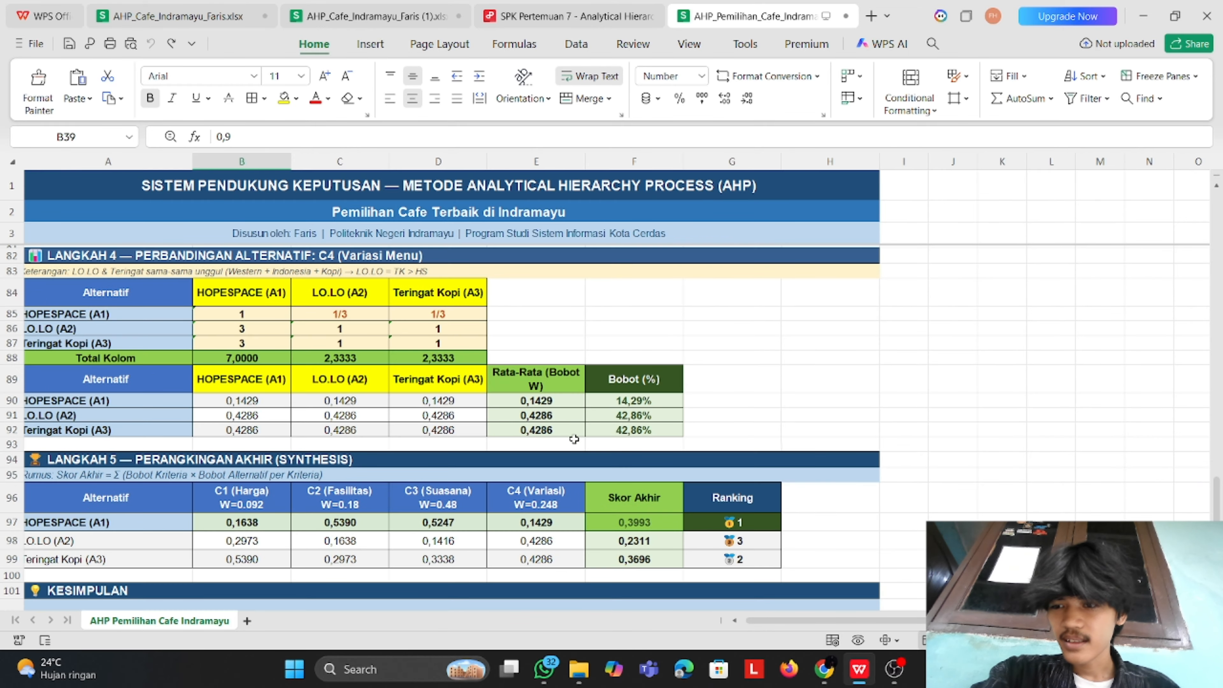
Inspect the final scores of HOPESPACE, LO.LO and Teringat Kopi in cells F97, F98 and F99 of the Langkah 5 table.
scroll(574, 439, down, 1)
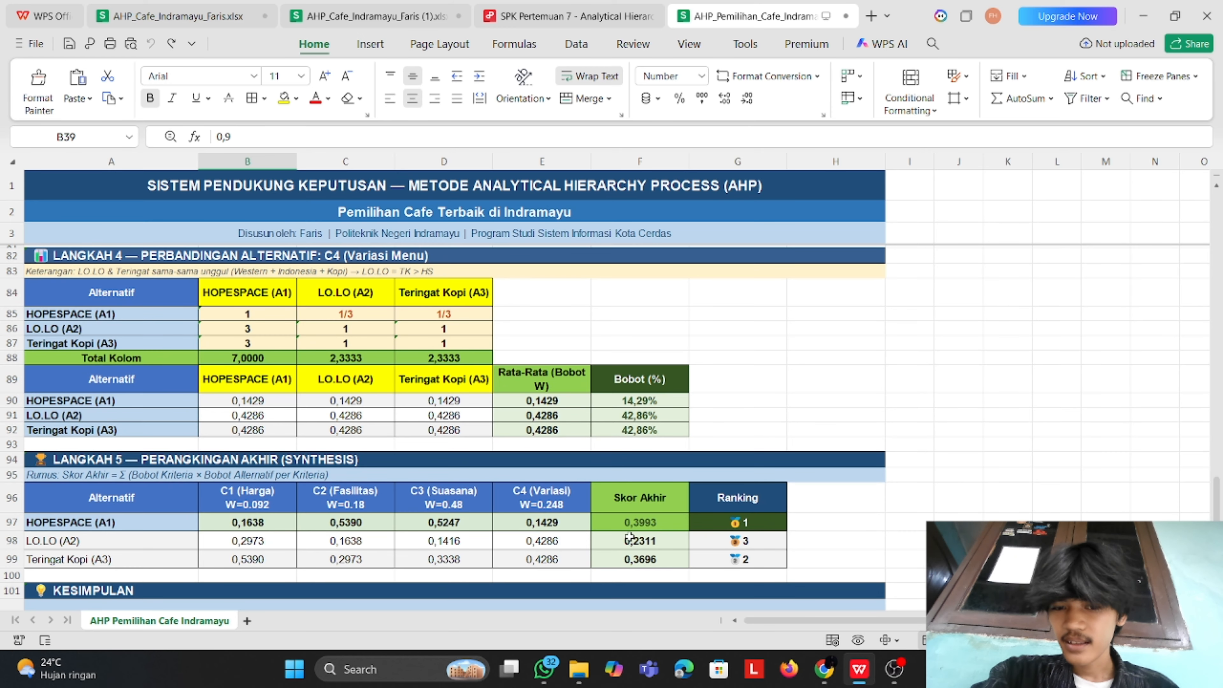
click(646, 522)
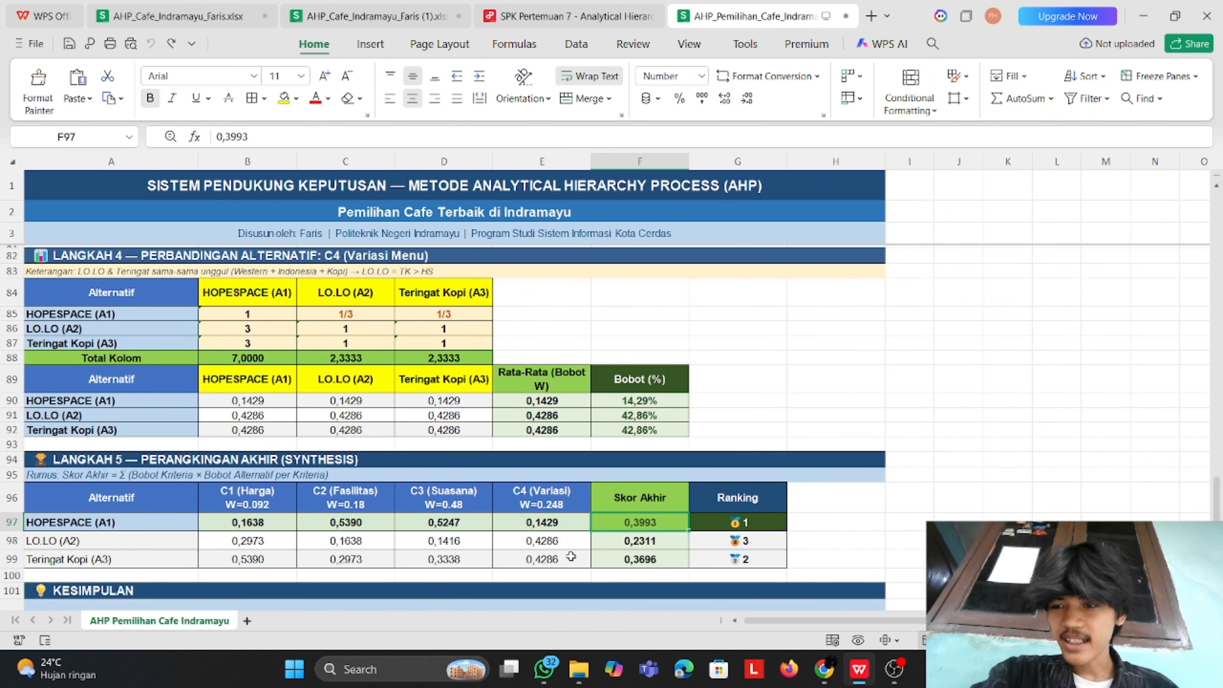
click(649, 543)
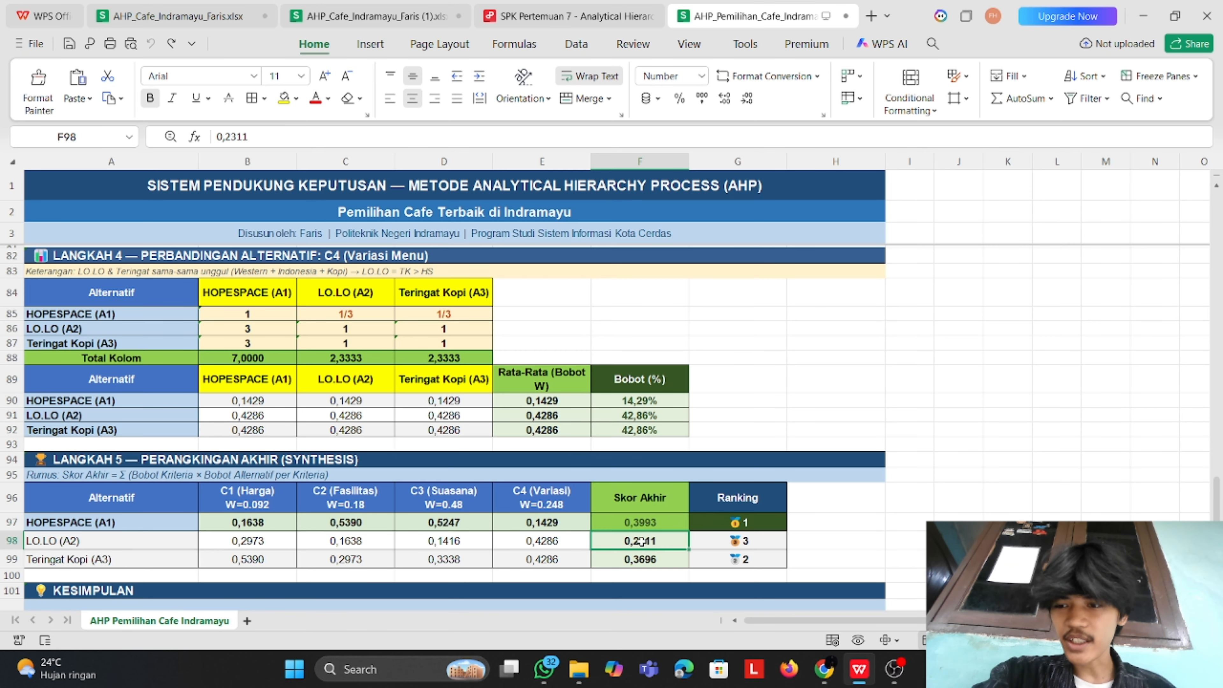
click(617, 562)
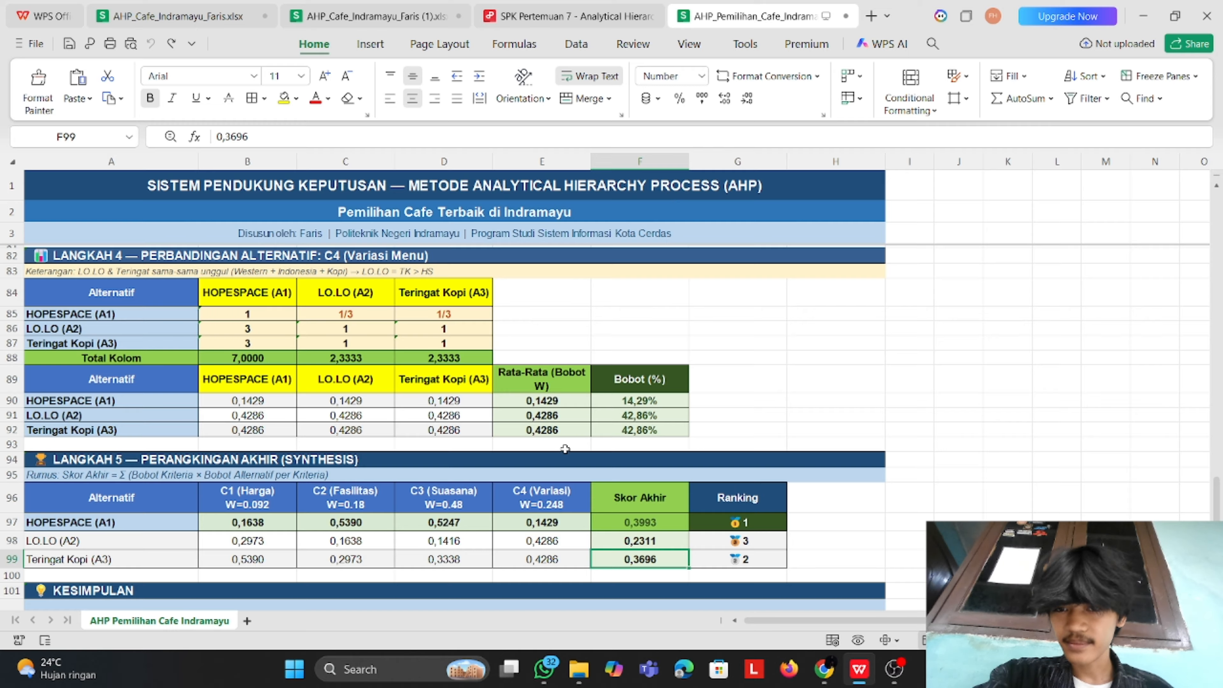
Go back over the criteria comparison matrix, priority weights and consistency ratio test in Langkah 1 to 3.
scroll(564, 448, up, 6)
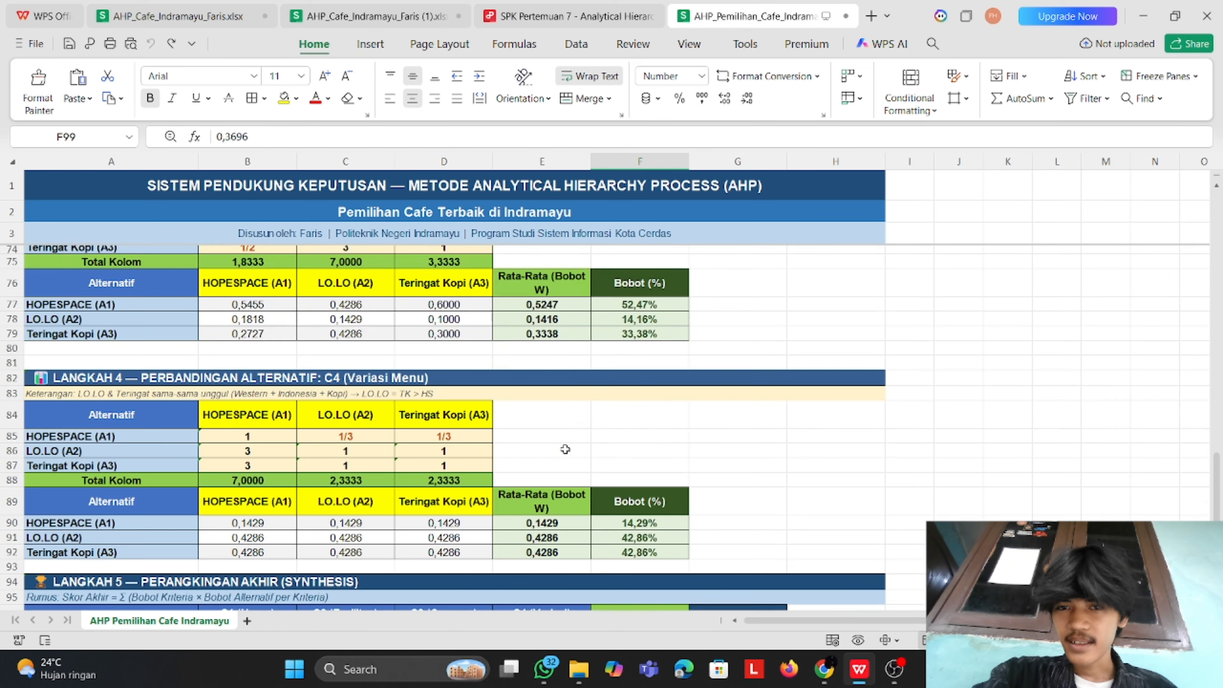
scroll(565, 449, up, 15)
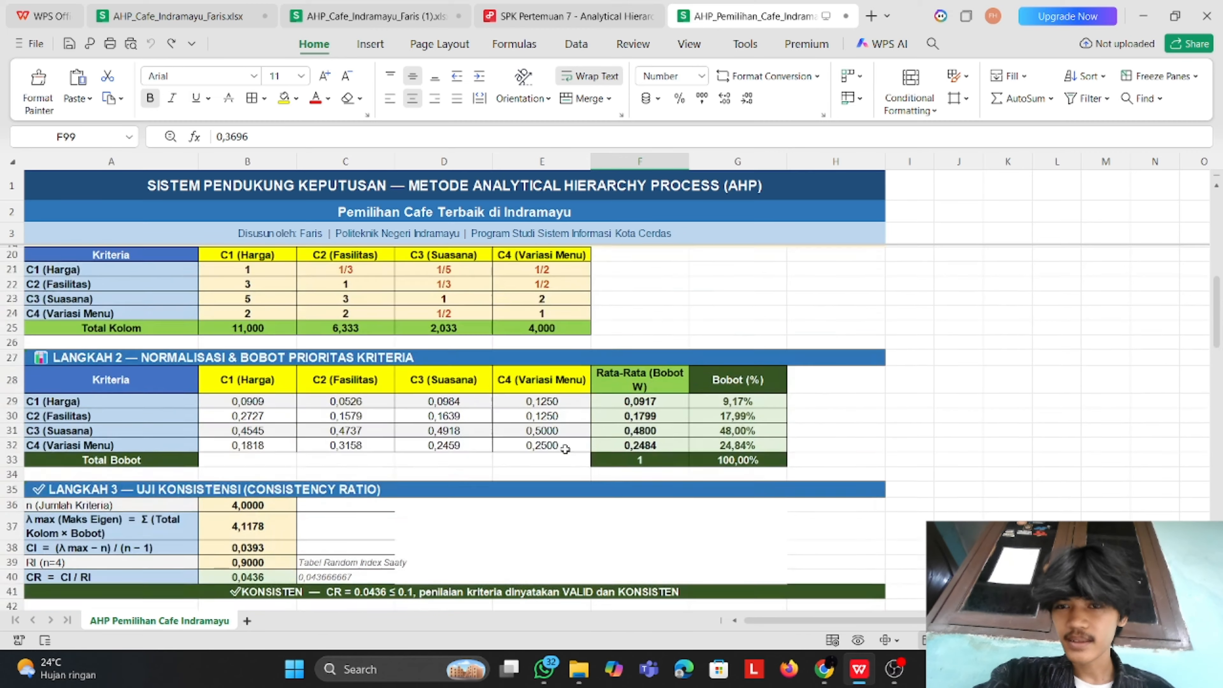
scroll(421, 489, down, 2)
scroll(420, 489, down, 1)
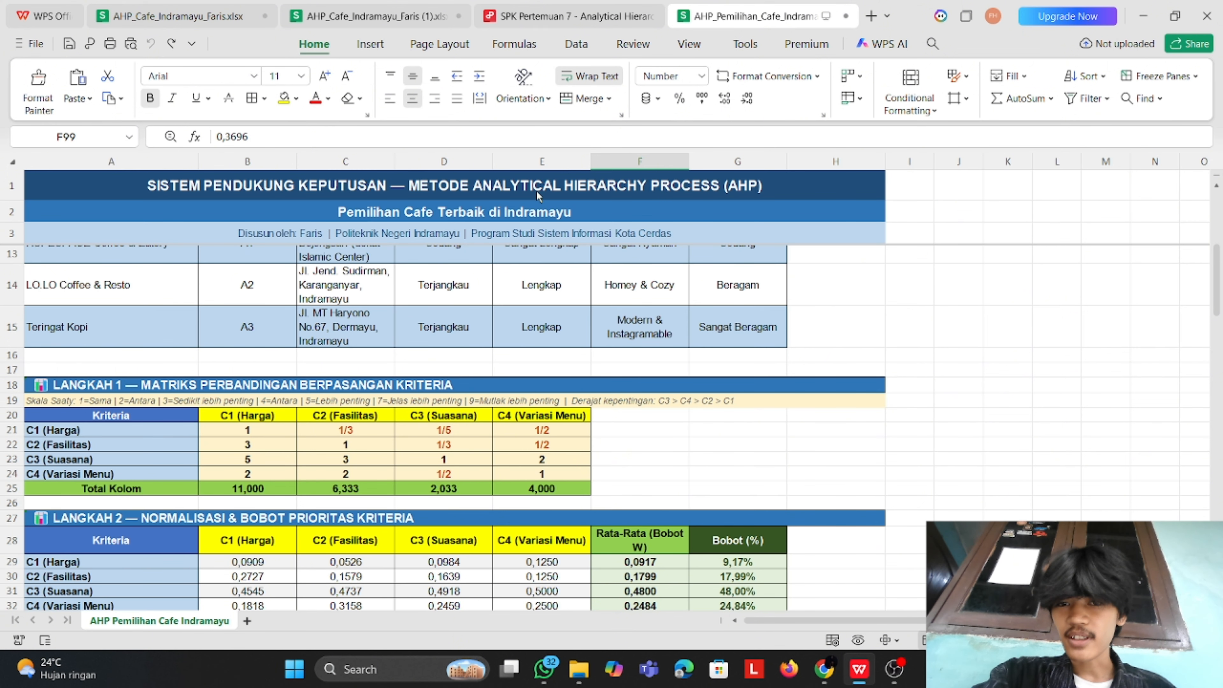
scroll(472, 407, down, 2)
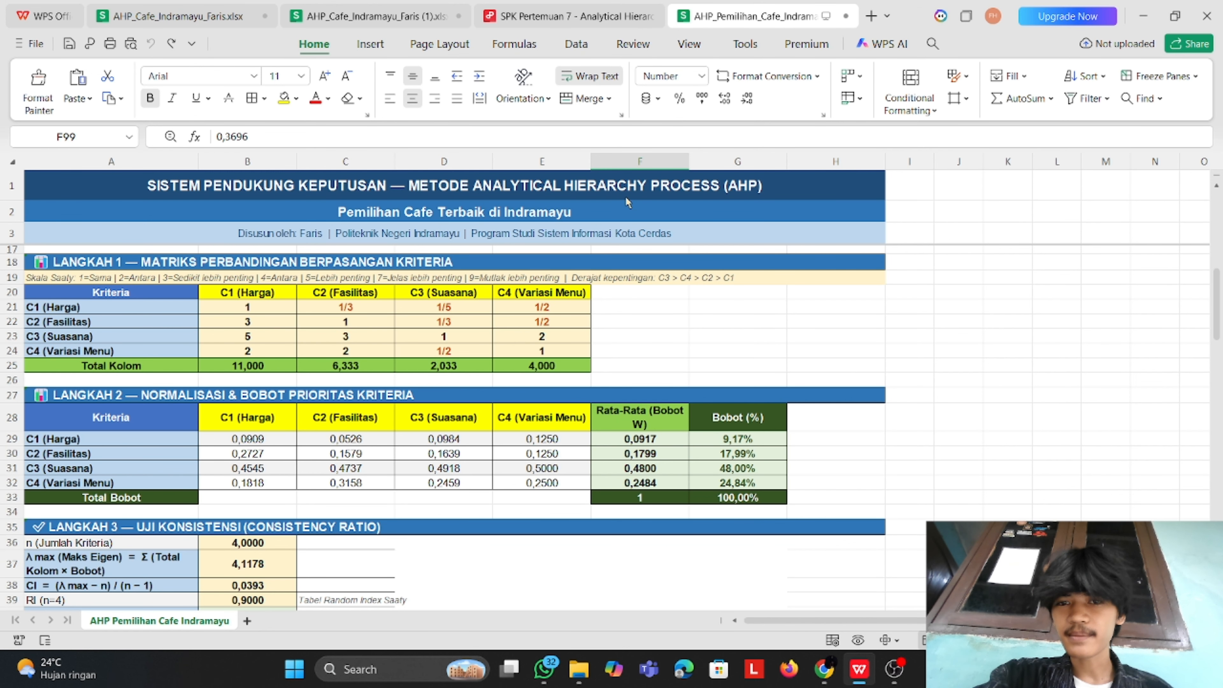
scroll(537, 389, down, 2)
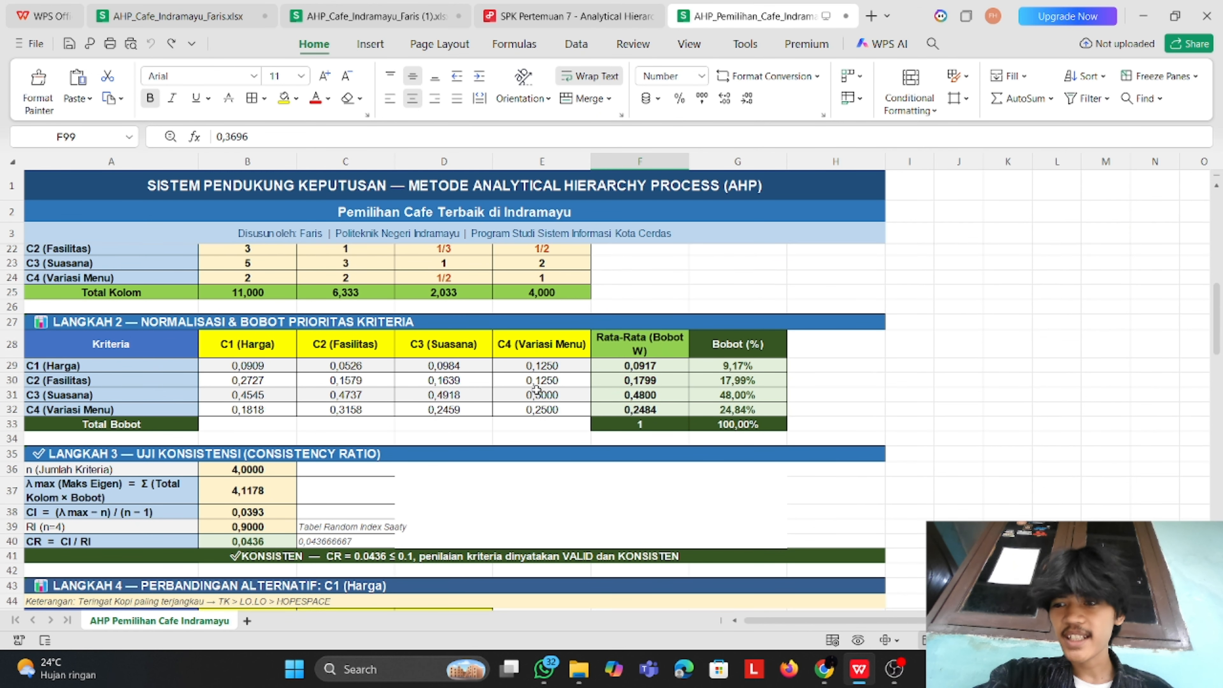
scroll(537, 389, down, 2)
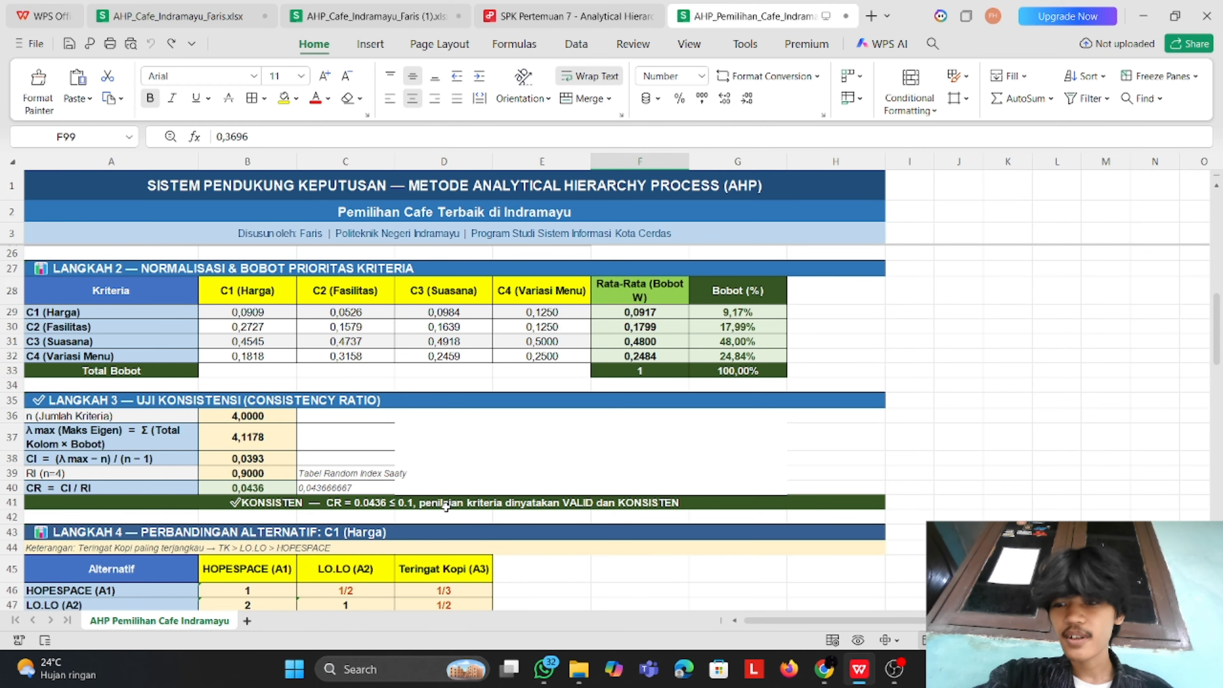
scroll(446, 506, down, 1)
scroll(446, 506, down, 1)
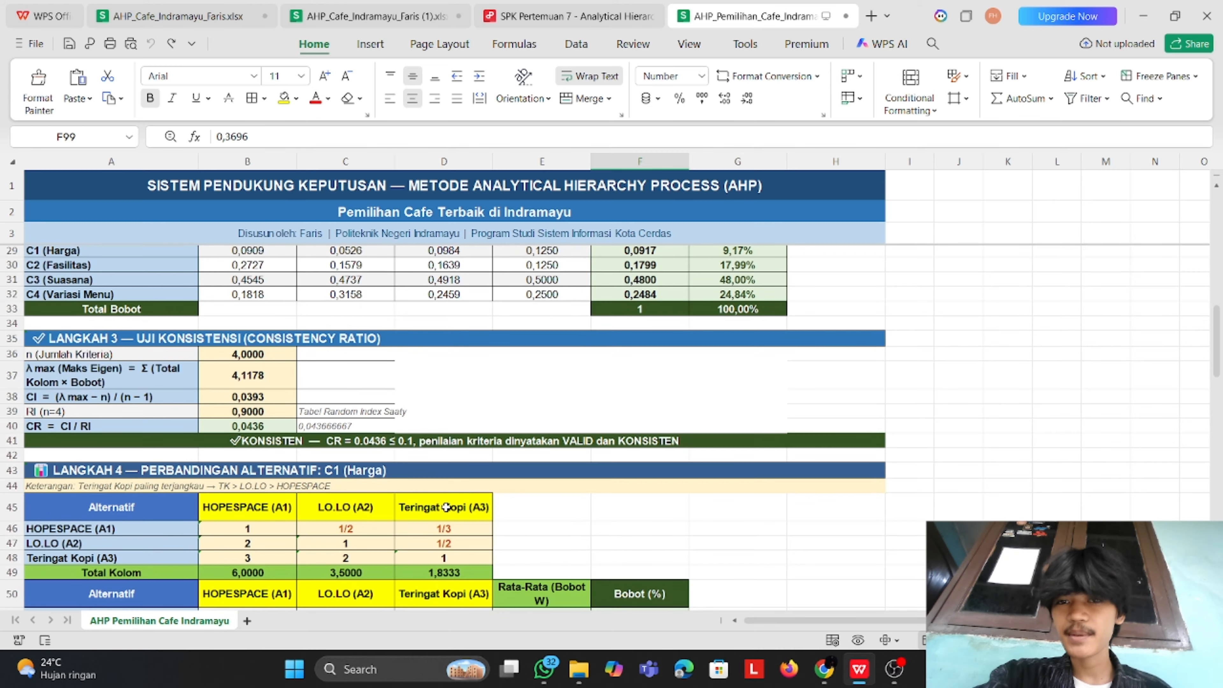
Recheck the Langkah 4 cafe comparison tables for criteria C1 to C4 and compare them with the Langkah 5 final ranking.
scroll(446, 507, down, 1)
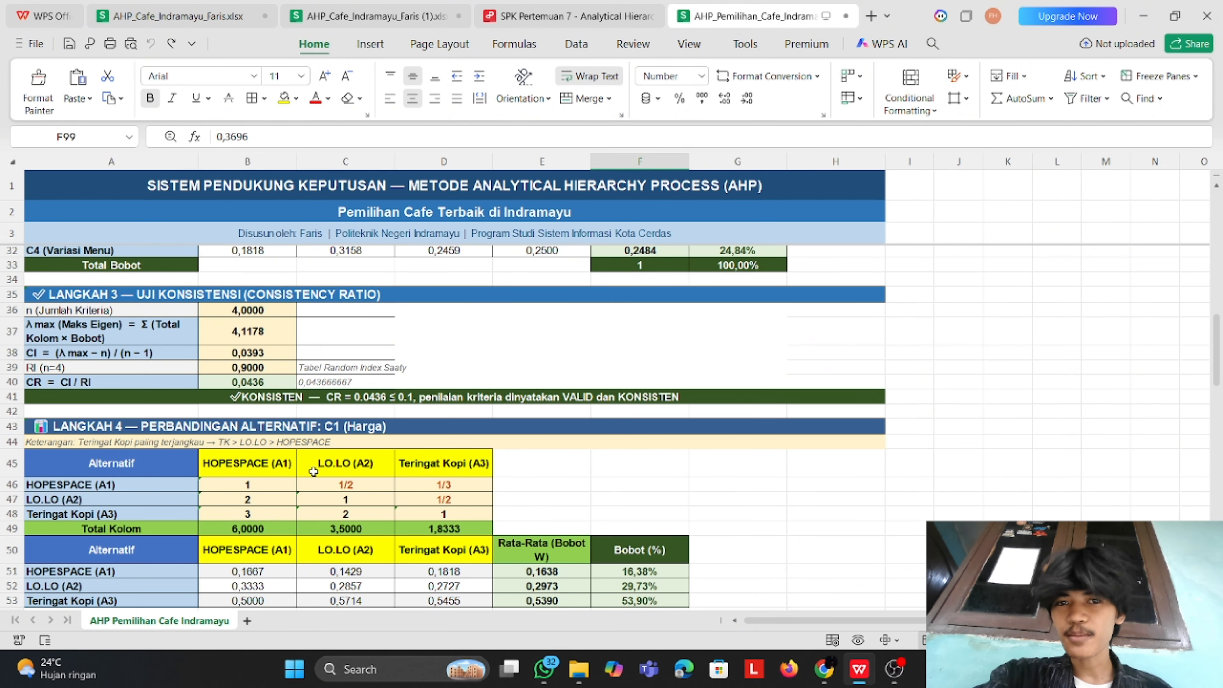
scroll(262, 481, down, 1)
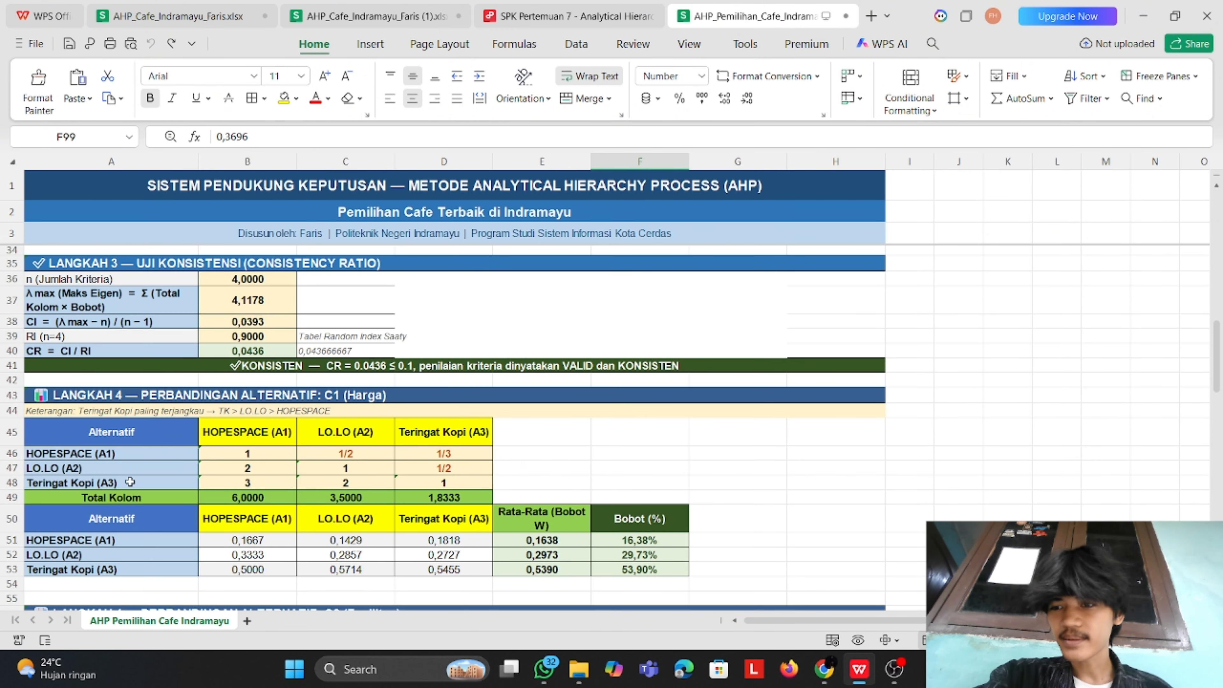
scroll(181, 450, down, 1)
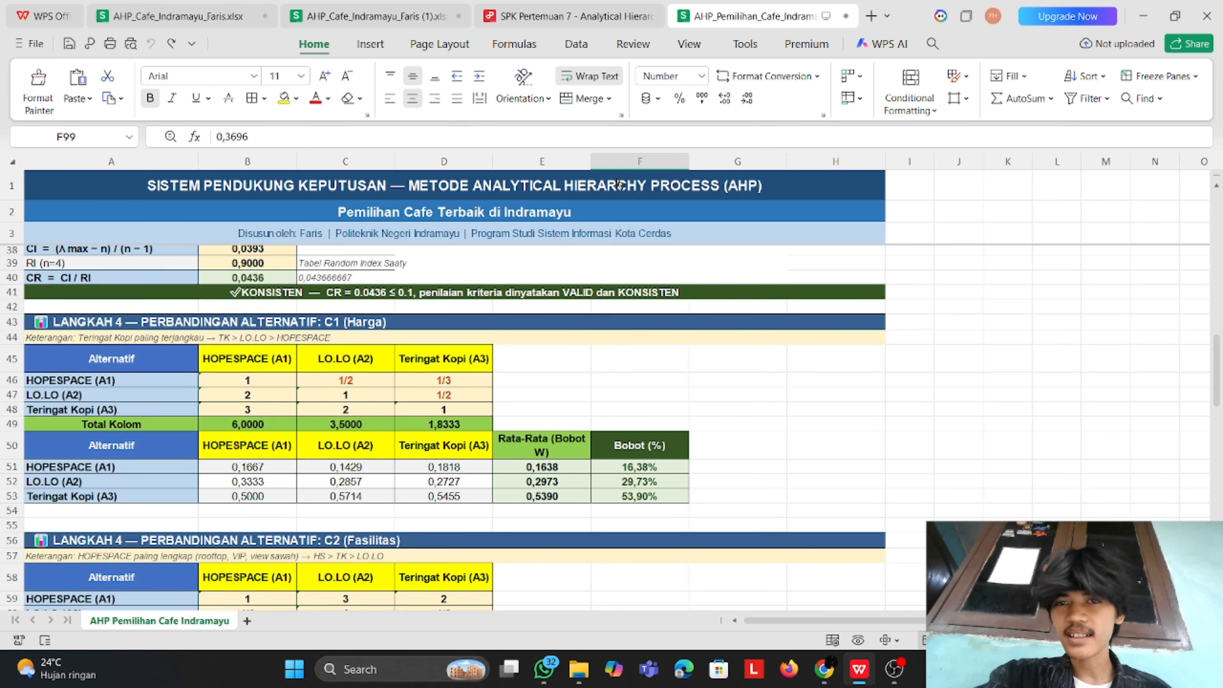
scroll(553, 472, down, 2)
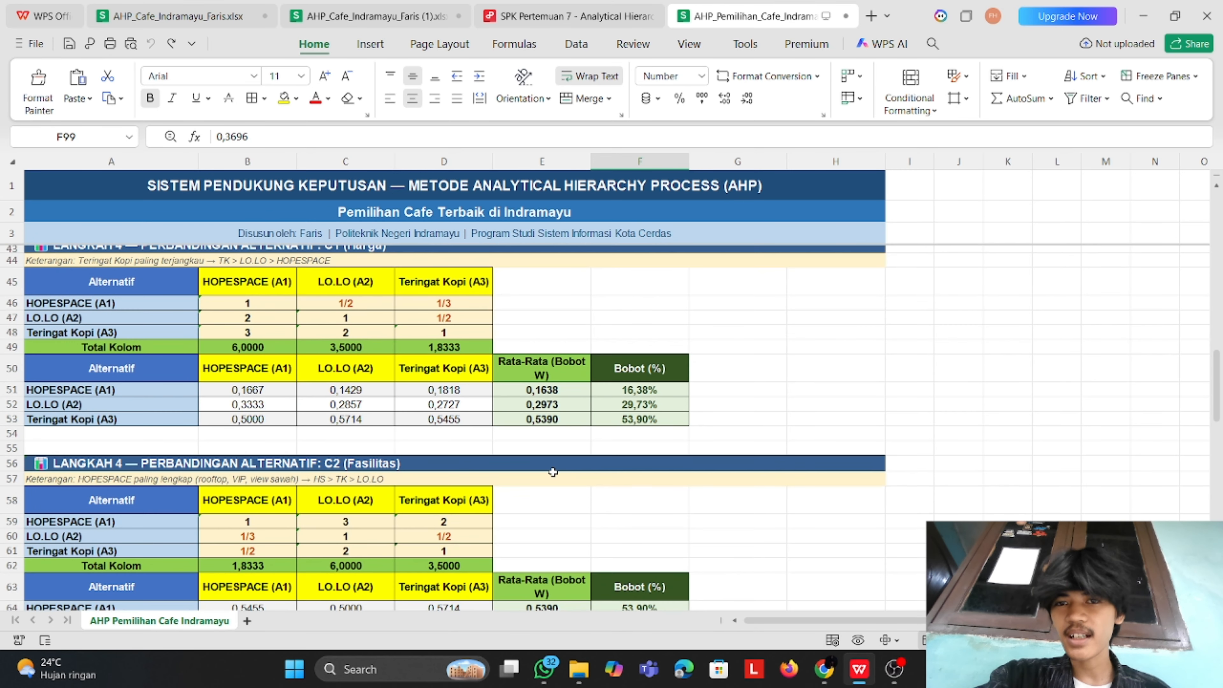
scroll(553, 472, down, 1)
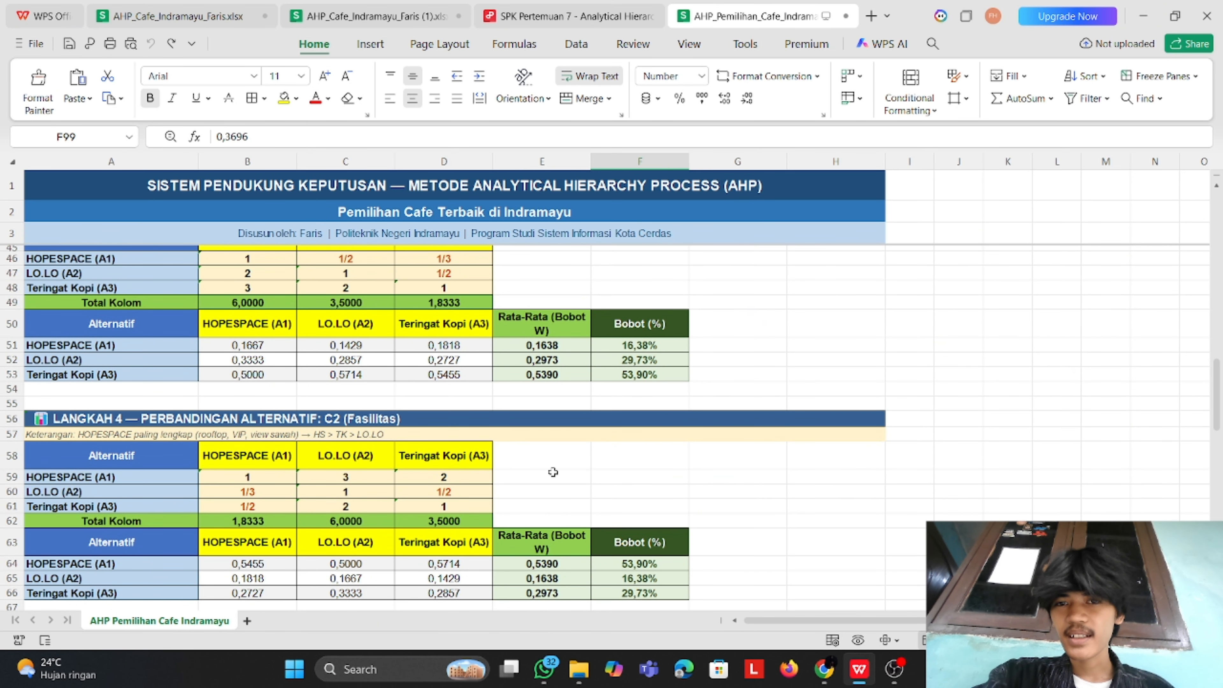
scroll(543, 475, down, 3)
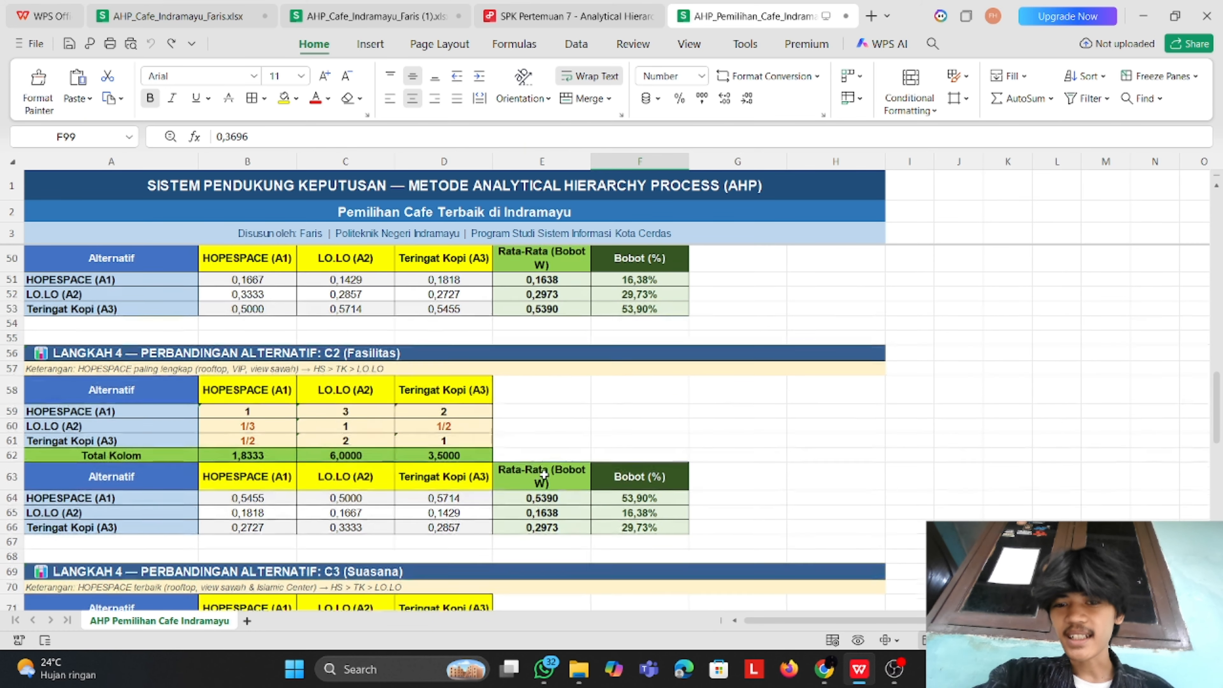
scroll(543, 475, down, 4)
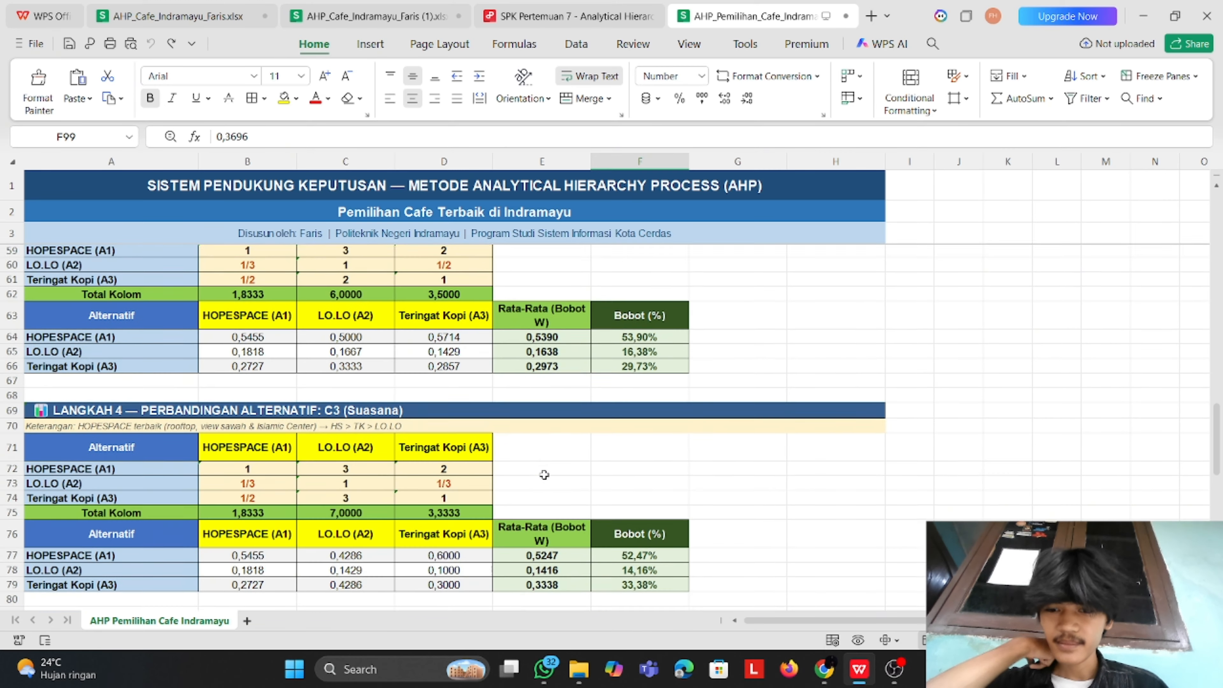
scroll(544, 474, down, 2)
scroll(544, 474, up, 2)
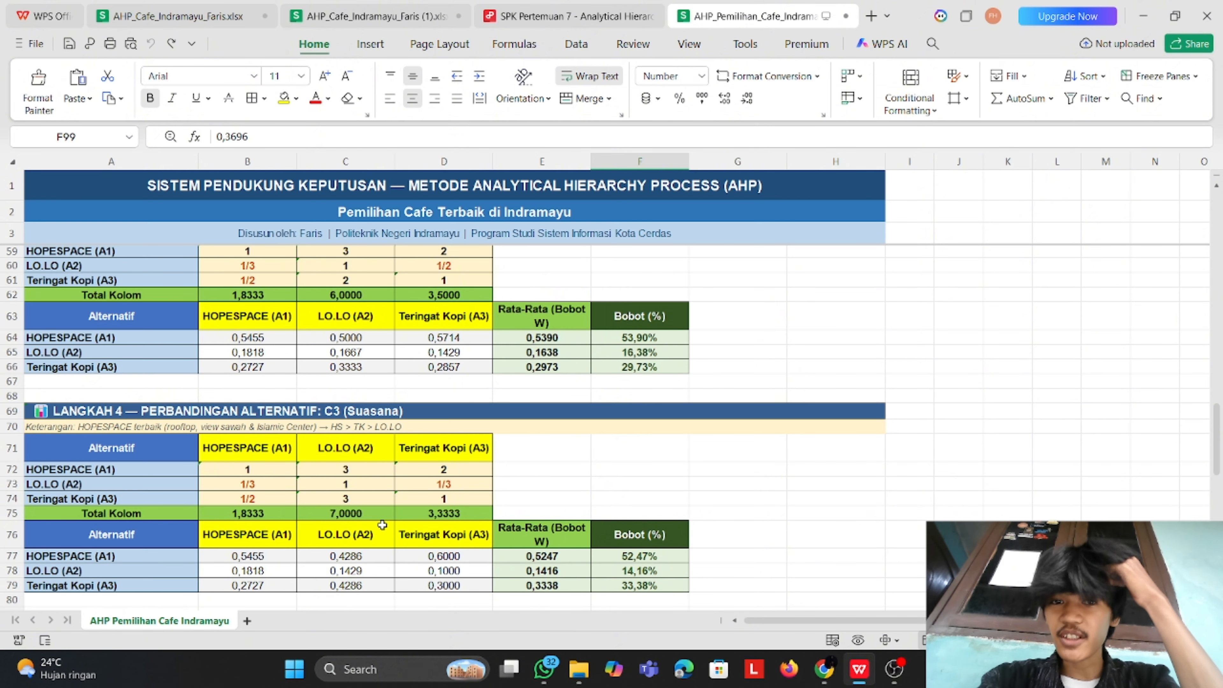
scroll(382, 525, down, 5)
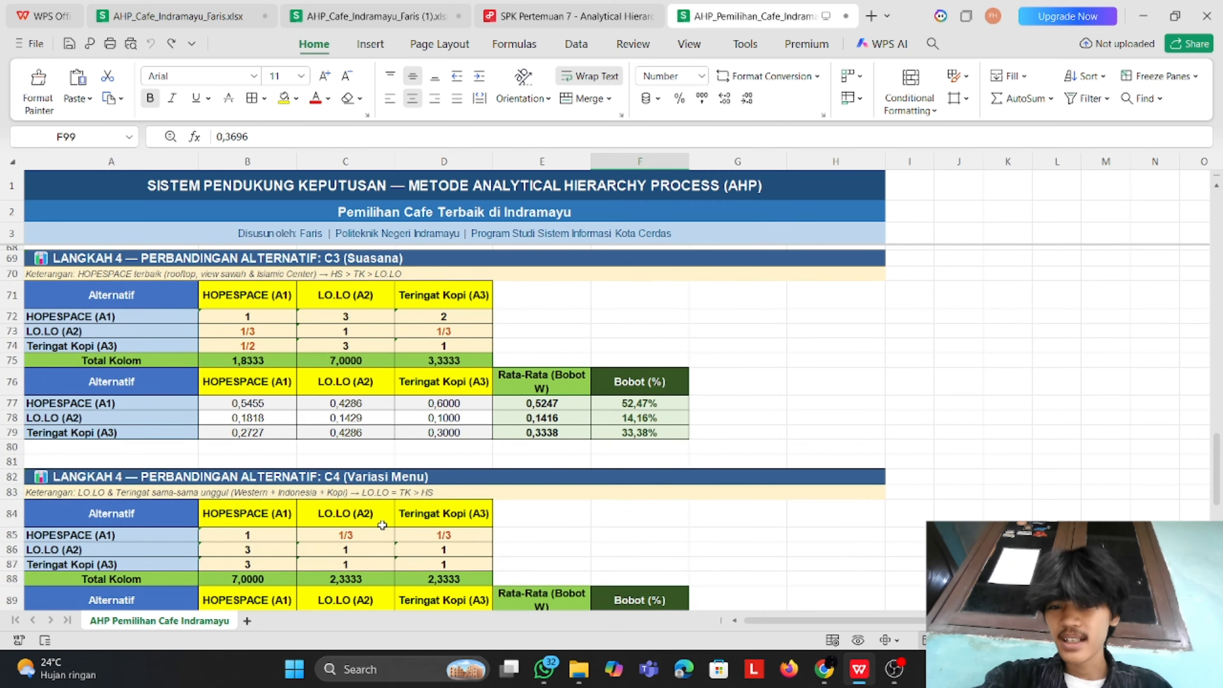
scroll(655, 530, down, 3)
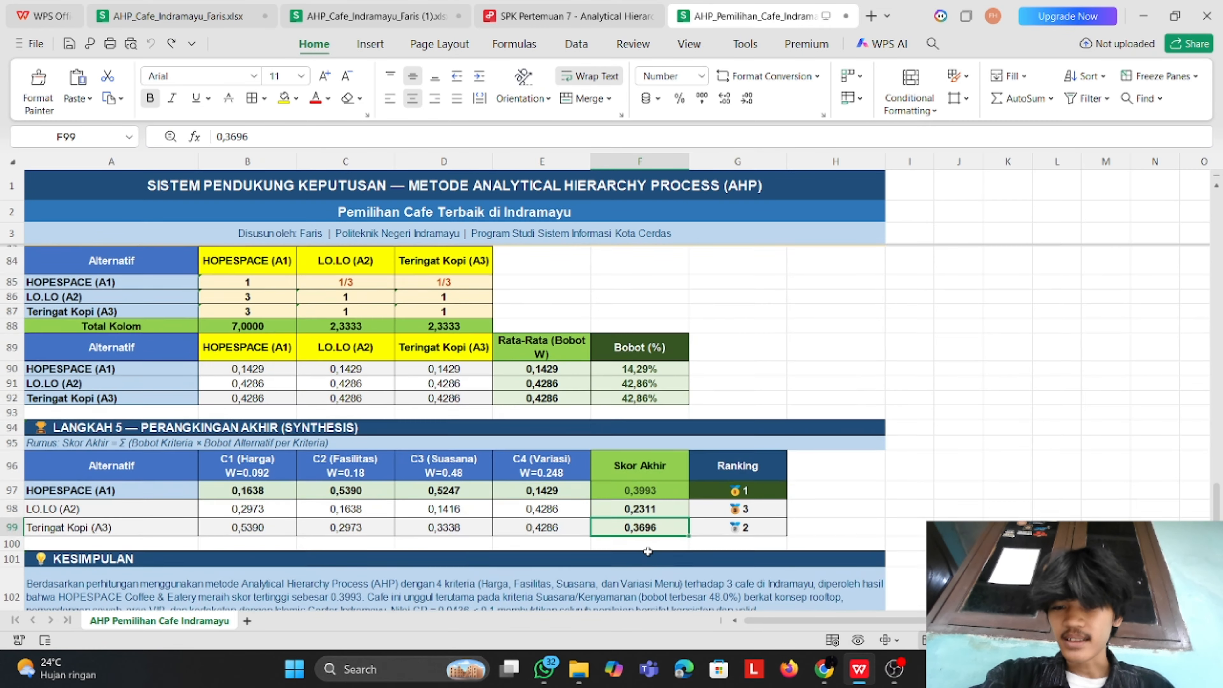
scroll(648, 551, up, 1)
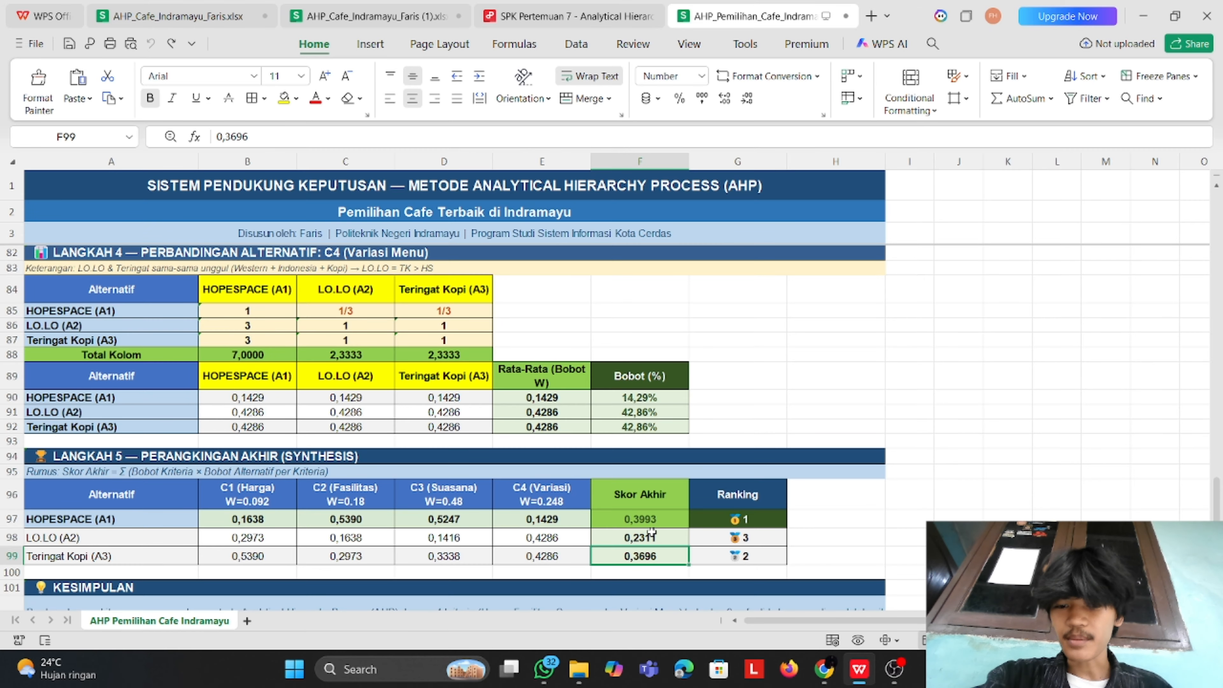